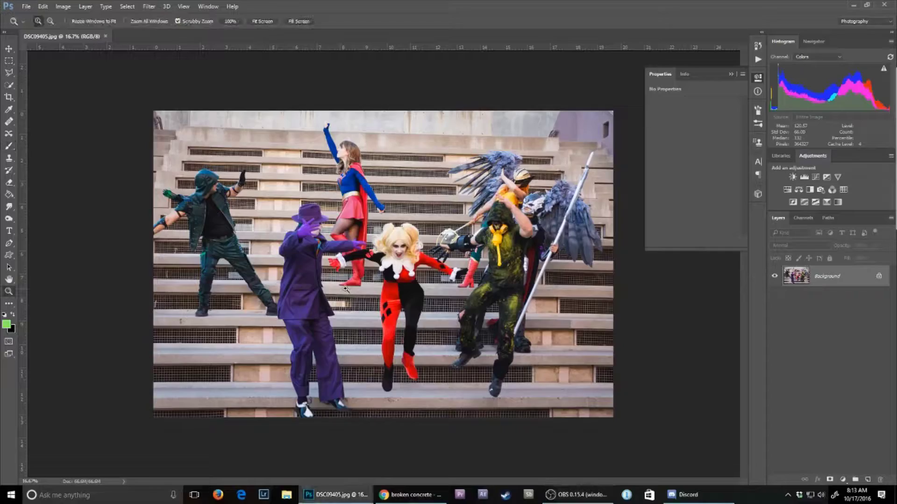
Duplicate the Background layer and open Liquify with brush size 200.
{"action": "key", "text": "ctrl+j"}
{"action": "left_click", "coordinate": [149, 6]}
{"action": "left_click", "coordinate": [161, 73]}
{"action": "type", "text": "200"}
{"action": "key", "text": "ctrl+plus"}
{"action": "key", "text": "ctrl+plus"}
{"action": "key", "text": "ctrl+plus"}
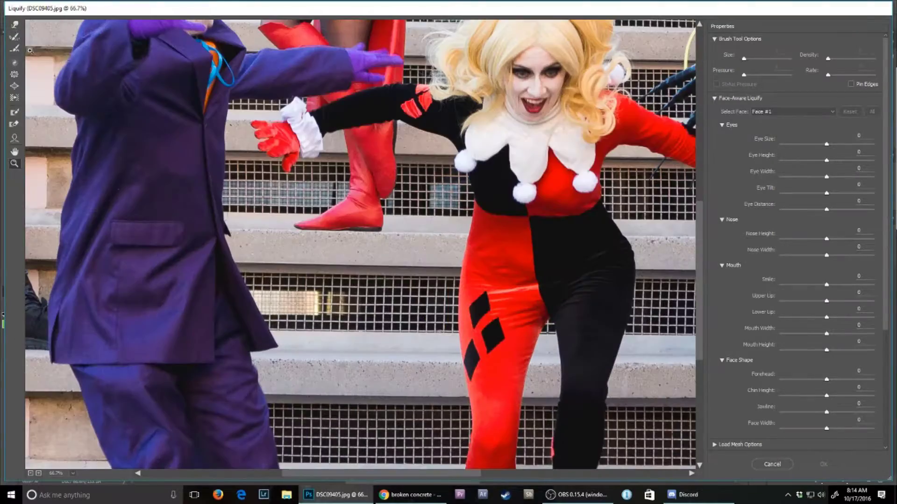
Push the step and grille under Harley Quinn downward, then paste the cracked-concrete image.
{"action": "left_click_drag", "start_coordinate": [346, 254], "coordinate": [302, 257]}
{"action": "key", "text": "bracketright"}
{"action": "left_click_drag", "start_coordinate": [357, 286], "coordinate": [346, 305]}
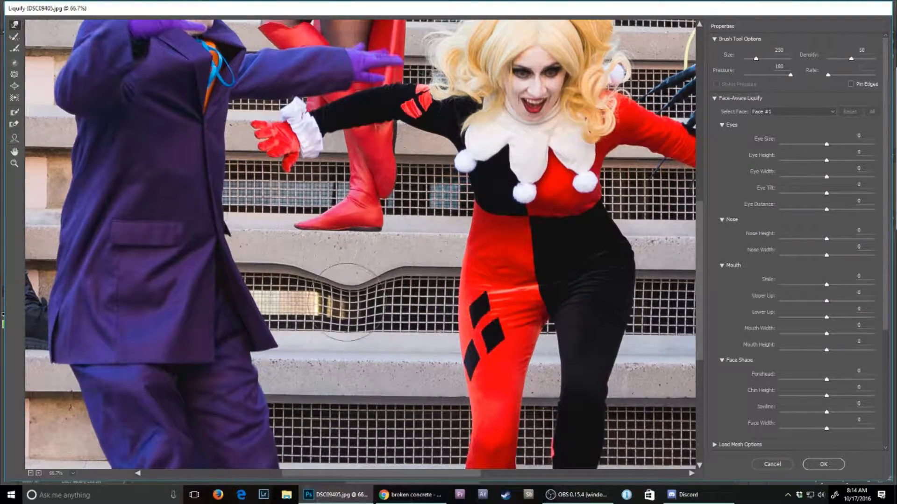
{"action": "left_click", "coordinate": [824, 465]}
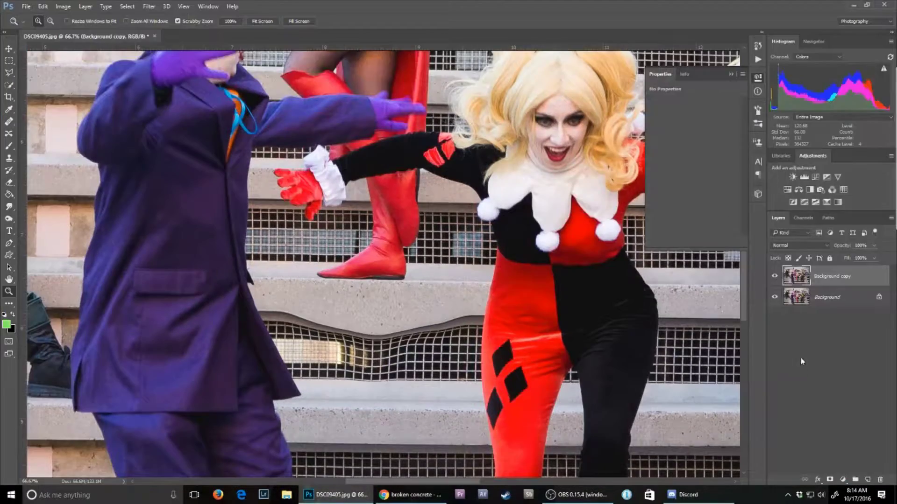
{"action": "key", "text": "ctrl+v"}
Move and narrow the pasted concrete onto the step, blended in Overlay mode.
{"action": "key", "text": "ctrl+t"}
{"action": "left_click_drag", "start_coordinate": [373, 261], "coordinate": [334, 373]}
{"action": "left_click_drag", "start_coordinate": [542, 331], "coordinate": [486, 295]}
{"action": "key", "text": "Return"}
{"action": "left_click", "coordinate": [799, 245]}
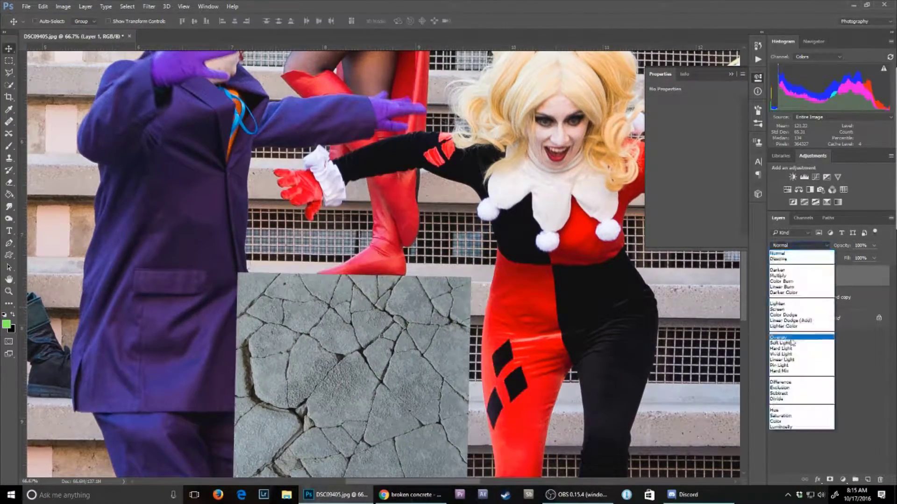
{"action": "left_click", "coordinate": [784, 327]}
Liquify the concrete to follow the bent step and add a layer mask.
{"action": "left_click", "coordinate": [148, 6]}
{"action": "left_click", "coordinate": [159, 85]}
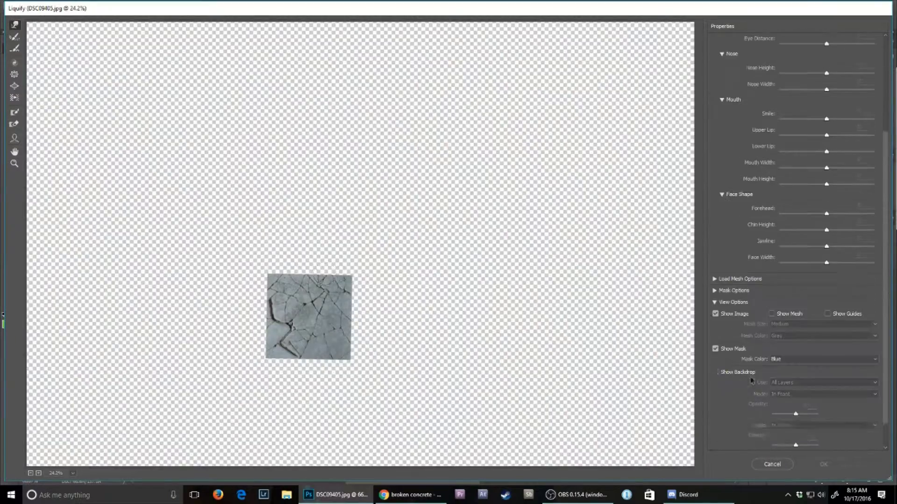
{"action": "left_click_drag", "start_coordinate": [312, 275], "coordinate": [300, 301]}
{"action": "key", "text": "Return"}
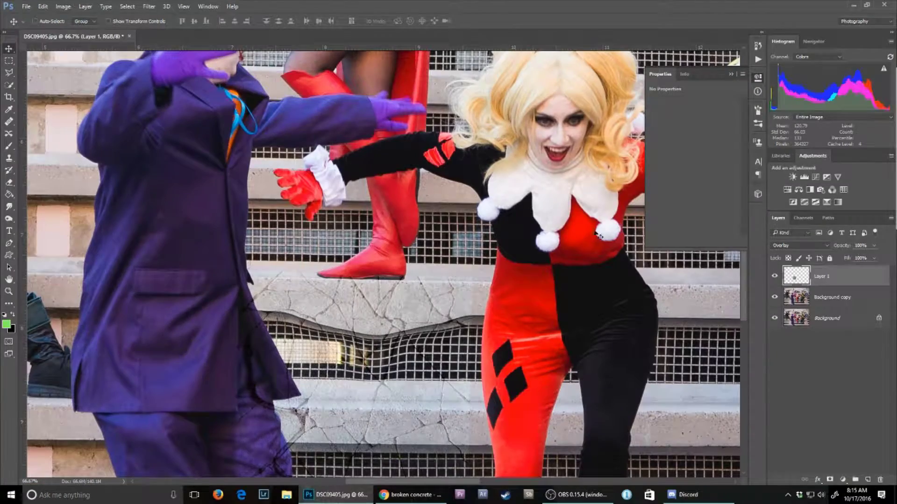
{"action": "key", "text": "8"}
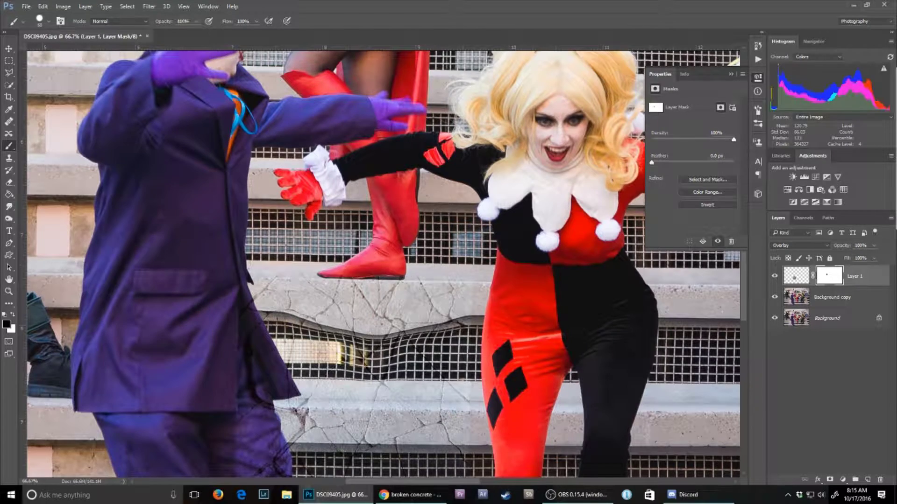
Set the concrete layer to Normal blending at 64% opacity.
{"action": "key", "text": "shift+alt+n"}
{"action": "key", "text": "6"}
{"action": "key", "text": "4"}
Mask away concrete over the Joker's coat, lower grille and lower stairs.
{"action": "left_click_drag", "start_coordinate": [241, 280], "coordinate": [254, 321]}
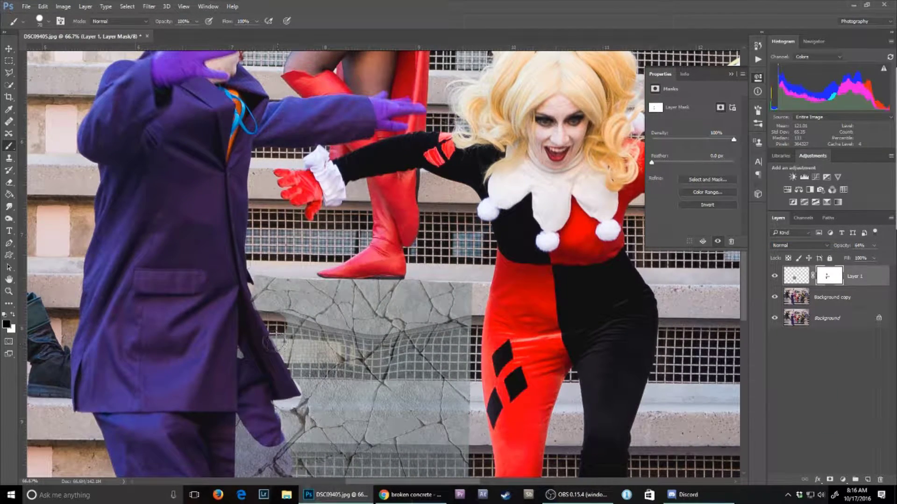
{"action": "mouse_move", "coordinate": [301, 327]}
{"action": "left_mouse_down"}
{"action": "mouse_move", "coordinate": [266, 380]}
{"action": "mouse_move", "coordinate": [385, 362]}
{"action": "left_mouse_up"}
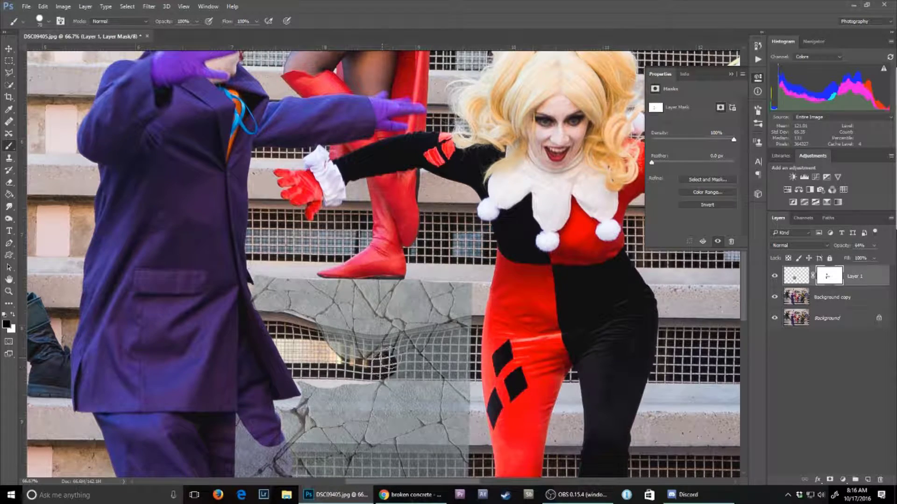
{"action": "left_click_drag", "start_coordinate": [414, 334], "coordinate": [472, 330]}
{"action": "left_click_drag", "start_coordinate": [421, 365], "coordinate": [253, 435]}
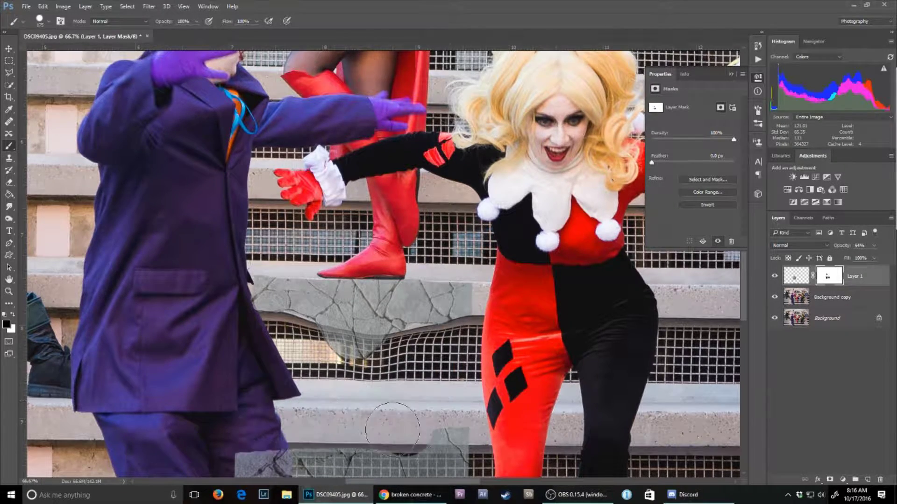
{"action": "left_click", "coordinate": [796, 275]}
{"action": "left_click", "coordinate": [63, 7]}
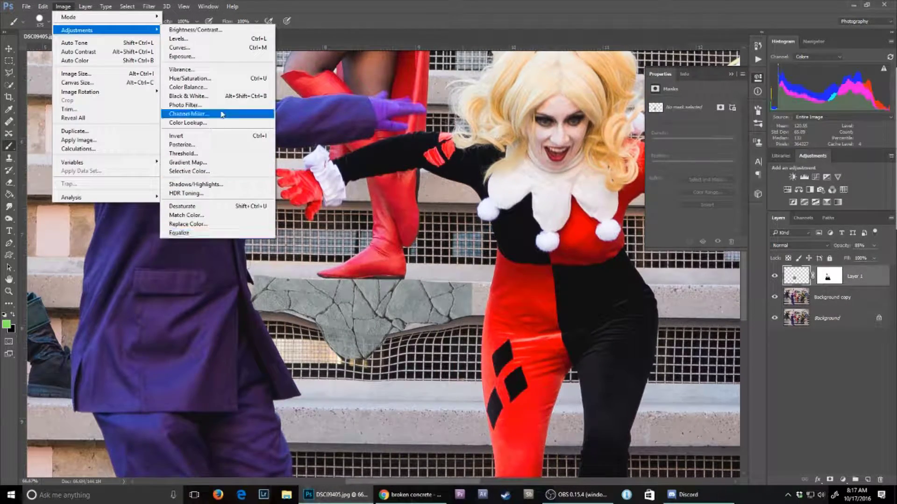
Lighten the concrete by lowering Neutrals black in Selective Color.
{"action": "left_click", "coordinate": [187, 114]}
{"action": "left_click", "coordinate": [654, 132]}
{"action": "left_click", "coordinate": [649, 205]}
{"action": "left_click_drag", "start_coordinate": [636, 209], "coordinate": [626, 210]}
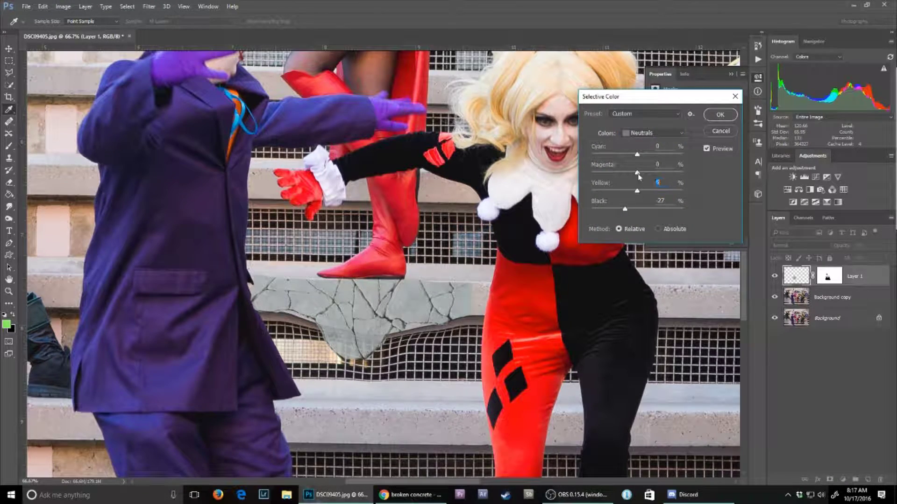
{"action": "key", "text": "Return"}
Paint black on the concrete mask to hide stray texture around the step edges.
{"action": "key", "text": "b"}
{"action": "left_click", "coordinate": [829, 275]}
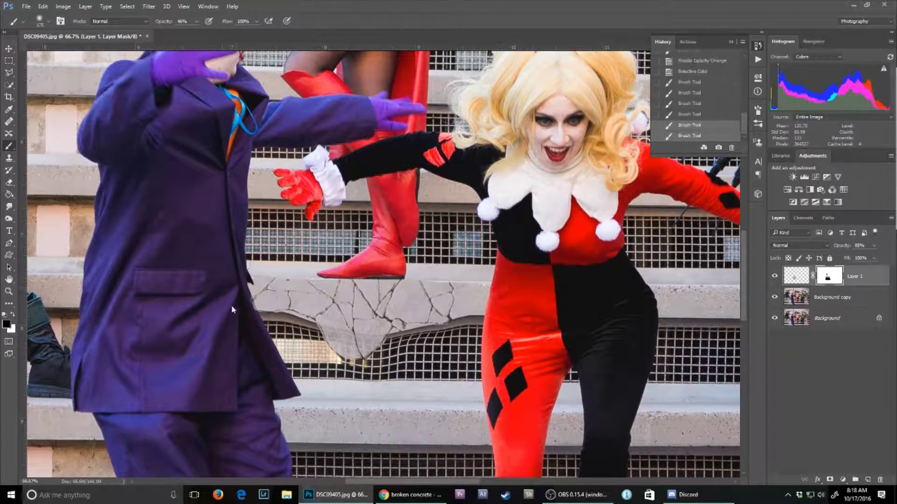
{"action": "key", "text": "d"}
{"action": "key", "text": "x"}
{"action": "left_click_drag", "start_coordinate": [377, 380], "coordinate": [271, 264]}
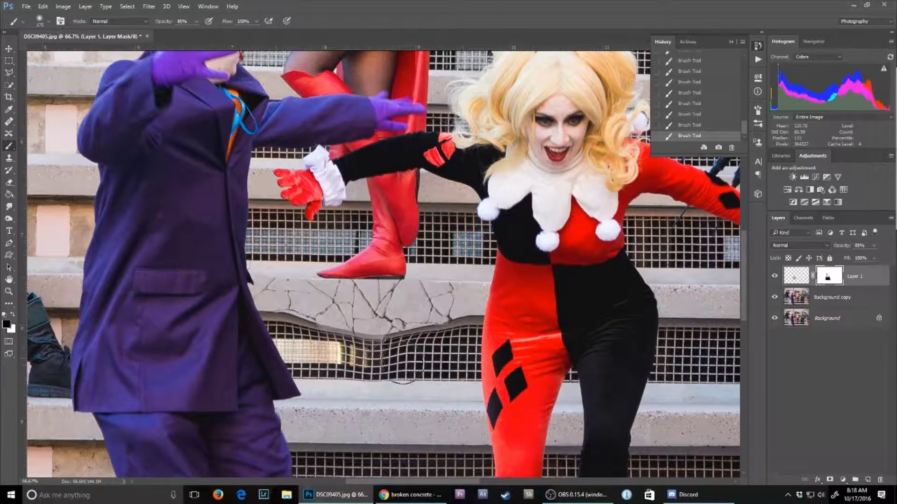
Duplicate the concrete layer in Soft Light mode and paste the rubble photo.
{"action": "key", "text": "ctrl+j"}
{"action": "left_click", "coordinate": [799, 246]}
{"action": "left_click", "coordinate": [787, 341]}
{"action": "key", "text": "z"}
{"action": "key", "text": "ctrl+0"}
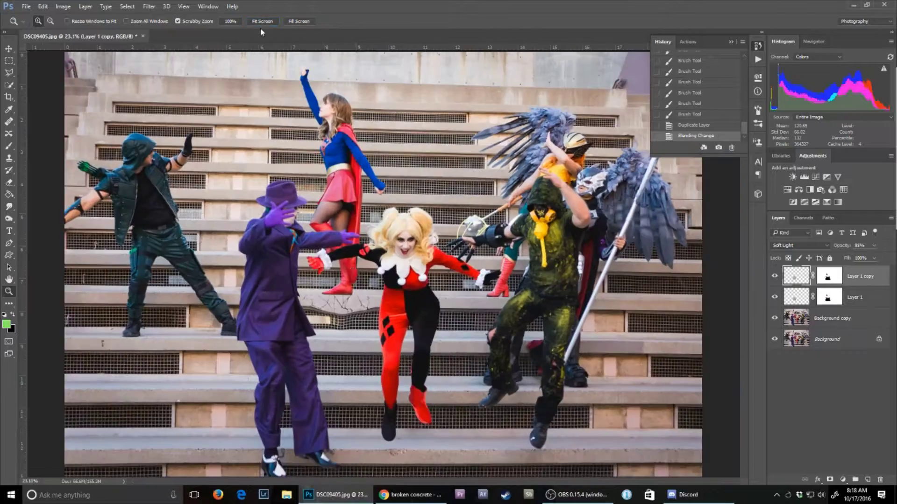
{"action": "key", "text": "ctrl+plus"}
{"action": "key", "text": "ctrl+plus"}
{"action": "key", "text": "ctrl+plus"}
{"action": "key", "text": "ctrl+plus"}
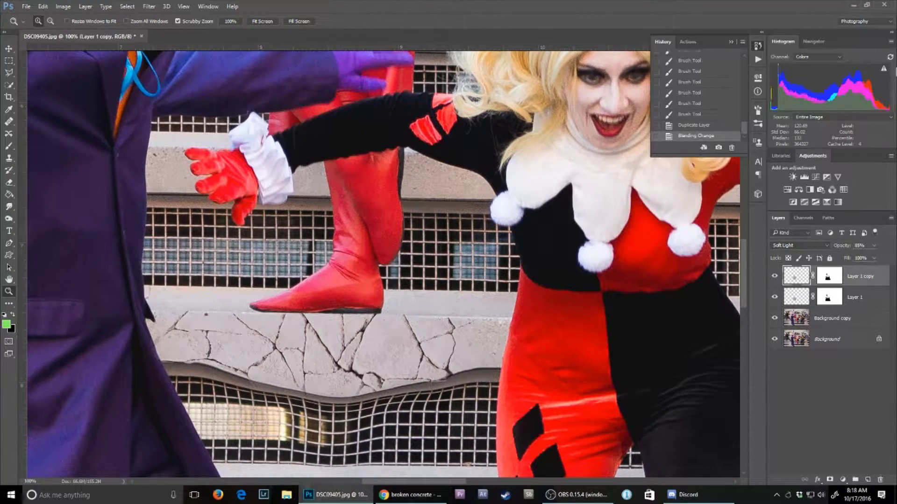
{"action": "key", "text": "ctrl+v"}
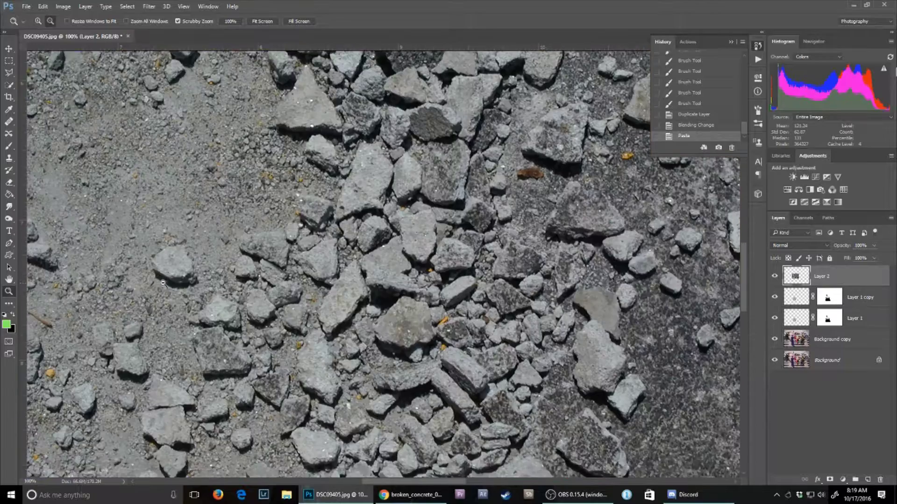
Move the pasted rubble down toward the broken step.
{"action": "key", "text": "ctrl+minus"}
{"action": "key", "text": "ctrl+minus"}
{"action": "key", "text": "v"}
{"action": "left_click_drag", "start_coordinate": [374, 275], "coordinate": [365, 313]}
{"action": "key", "text": "ctrl+plus"}
{"action": "key", "text": "ctrl+plus"}
{"action": "key", "text": "ctrl+plus"}
{"action": "scroll", "coordinate": [364, 281], "scroll_direction": "down", "scroll_amount": 3}
Mask the rubble off the Joker's legs, Harley Quinn's leg and the figures, trimming it into a pile.
{"action": "key", "text": "b"}
{"action": "left_click", "coordinate": [830, 480]}
{"action": "key", "text": "d"}
{"action": "key", "text": "x"}
{"action": "mouse_move", "coordinate": [355, 178]}
{"action": "left_mouse_down"}
{"action": "mouse_move", "coordinate": [262, 227]}
{"action": "mouse_move", "coordinate": [491, 261]}
{"action": "left_mouse_up"}
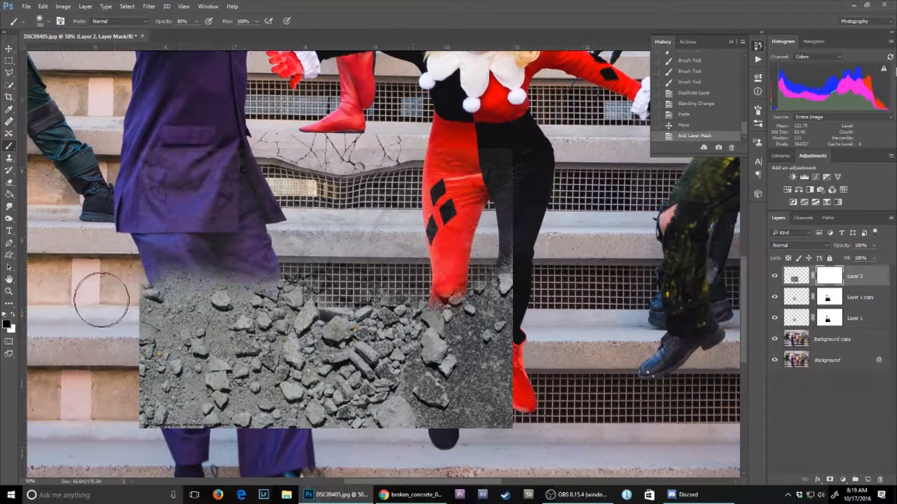
{"action": "left_click_drag", "start_coordinate": [150, 290], "coordinate": [177, 420]}
{"action": "left_click_drag", "start_coordinate": [467, 280], "coordinate": [449, 402]}
{"action": "left_click_drag", "start_coordinate": [196, 224], "coordinate": [120, 357]}
Move the rubble up into the broken step and transform it to fit.
{"action": "key", "text": "v"}
{"action": "mouse_move", "coordinate": [327, 351]}
{"action": "left_mouse_down"}
{"action": "mouse_move", "coordinate": [327, 210]}
{"action": "mouse_move", "coordinate": [301, 187]}
{"action": "left_mouse_up"}
{"action": "key", "text": "ctrl+minus"}
{"action": "key", "text": "ctrl+t"}
{"action": "key", "text": "Return"}
Refine the rubble mask at the pile's top-left, right-edge grate and lower ledge.
{"action": "key", "text": "b"}
{"action": "key", "text": "bracketright"}
{"action": "left_click_drag", "start_coordinate": [273, 156], "coordinate": [235, 173]}
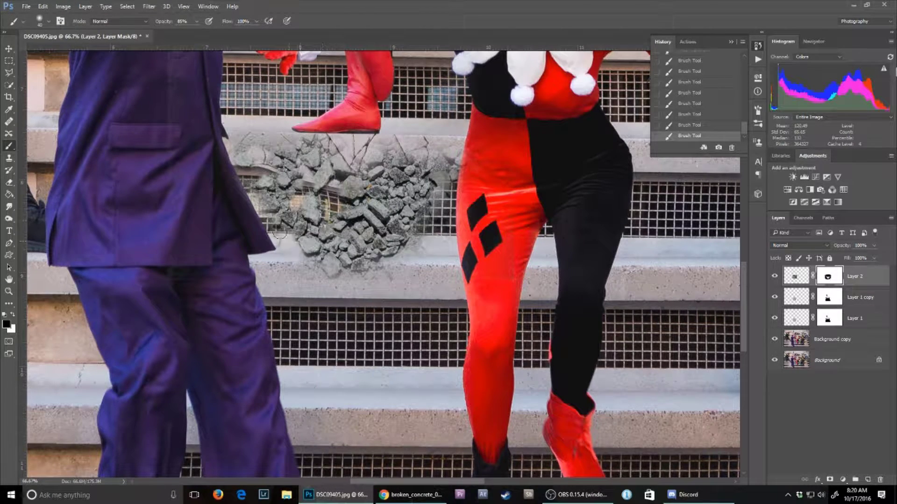
{"action": "left_click_drag", "start_coordinate": [420, 240], "coordinate": [438, 174]}
{"action": "left_click_drag", "start_coordinate": [349, 238], "coordinate": [327, 261]}
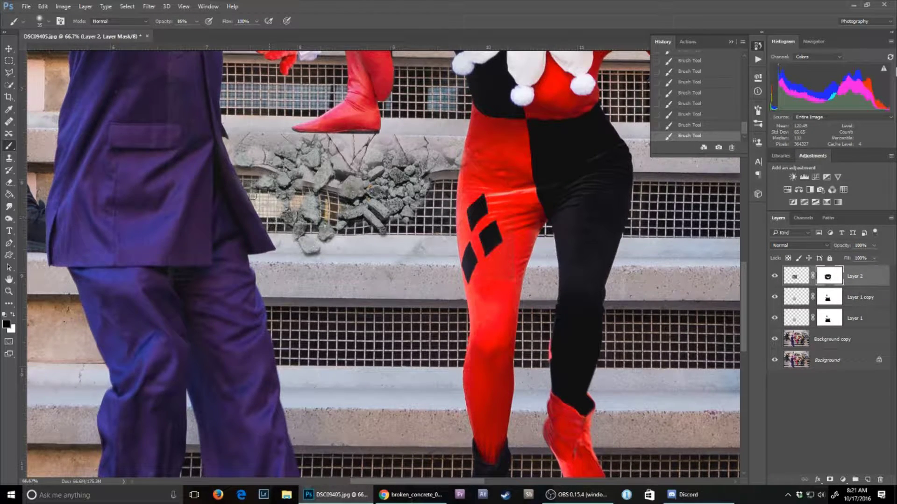
{"action": "left_click", "coordinate": [63, 6]}
{"action": "mouse_move", "coordinate": [77, 30]}
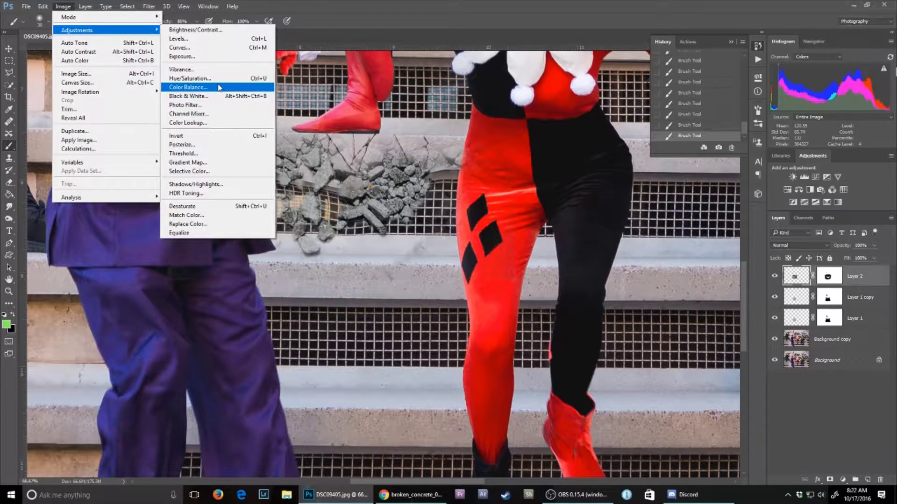
Lighten the rubble's neutral blacks with Selective Color and view the whole photo.
{"action": "left_click", "coordinate": [210, 171]}
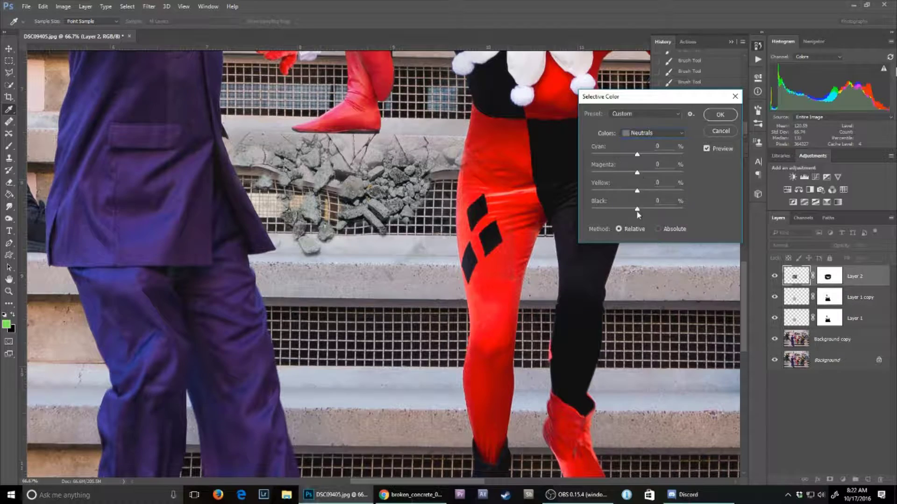
{"action": "left_click_drag", "start_coordinate": [637, 211], "coordinate": [630, 210]}
{"action": "left_click", "coordinate": [637, 173]}
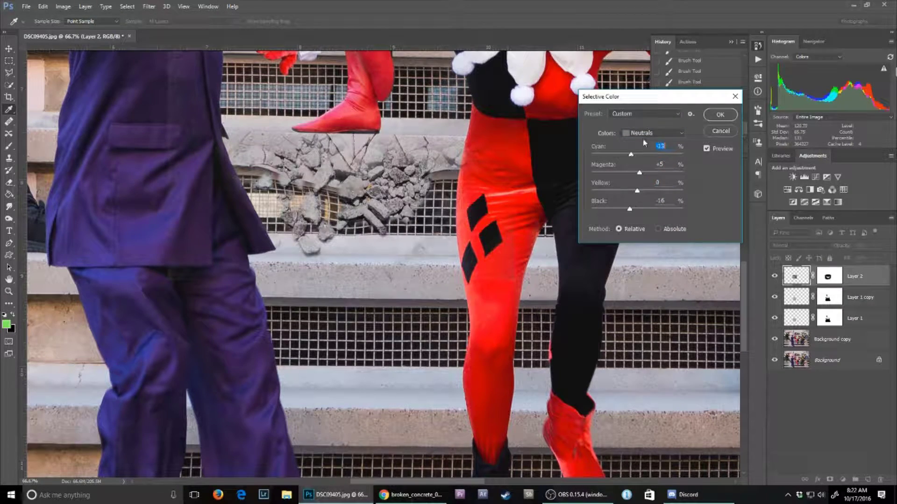
{"action": "key", "text": "Return"}
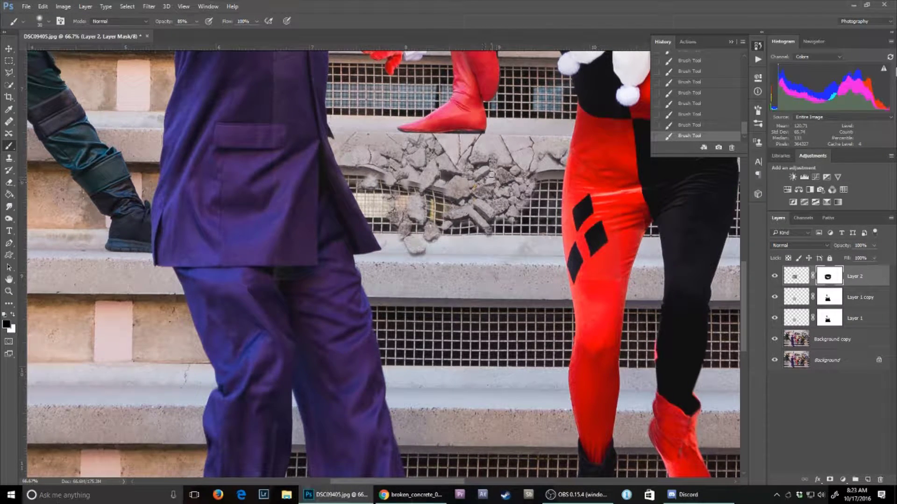
{"action": "scroll", "coordinate": [169, 284], "scroll_direction": "up", "scroll_amount": 2}
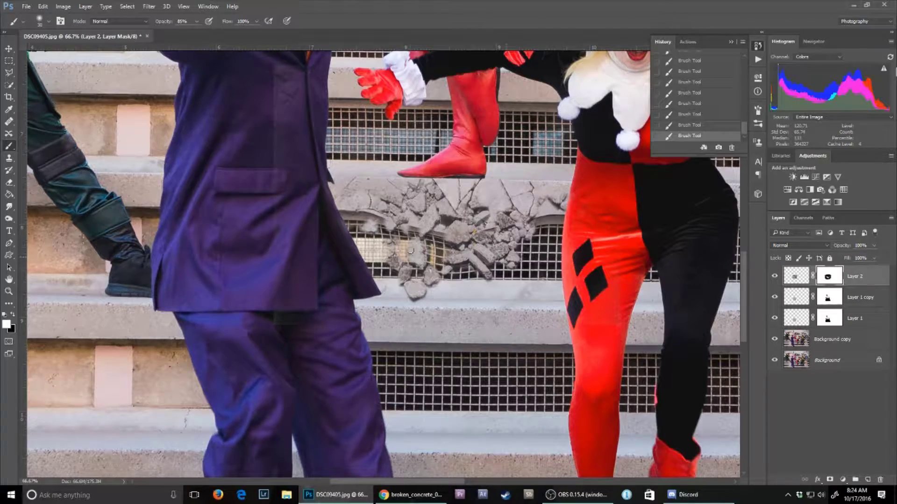
{"action": "key", "text": "z"}
{"action": "left_click", "coordinate": [261, 22]}
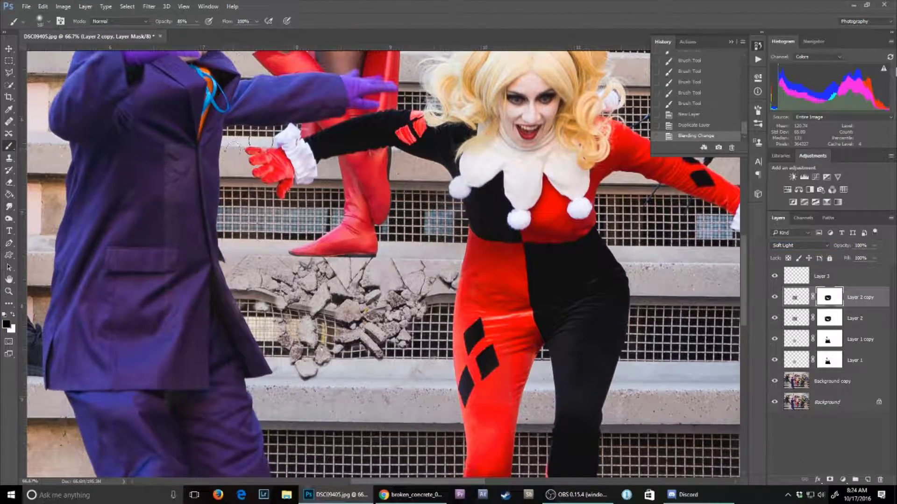
Paint the rubble copy's mask at full opacity and refine the original rubble layer's mask.
{"action": "key", "text": "0"}
{"action": "left_click_drag", "start_coordinate": [201, 140], "coordinate": [584, 304]}
{"action": "left_click_drag", "start_coordinate": [140, 163], "coordinate": [373, 140]}
{"action": "left_click_drag", "start_coordinate": [584, 140], "coordinate": [607, 420]}
{"action": "left_click_drag", "start_coordinate": [164, 187], "coordinate": [187, 444]}
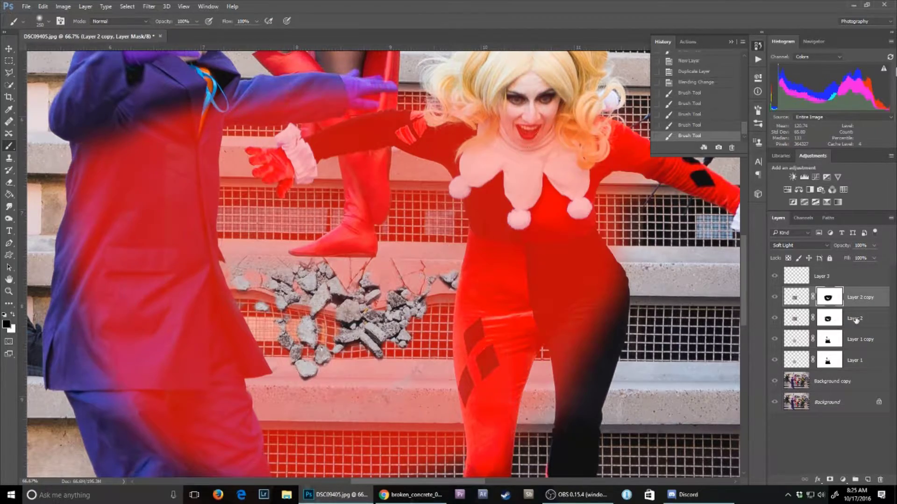
{"action": "left_click", "coordinate": [855, 319]}
{"action": "left_click_drag", "start_coordinate": [125, 180], "coordinate": [154, 237]}
{"action": "key", "text": "backslash"}
Set Layer 1 opacity to 85%, zoom out, and start opening the dust image.
{"action": "key", "text": "alt+bracketright"}
{"action": "key", "text": "alt+bracketleft"}
{"action": "key", "text": "alt+bracketleft"}
{"action": "key", "text": "alt+bracketleft"}
{"action": "key", "text": "8"}
{"action": "key", "text": "5"}
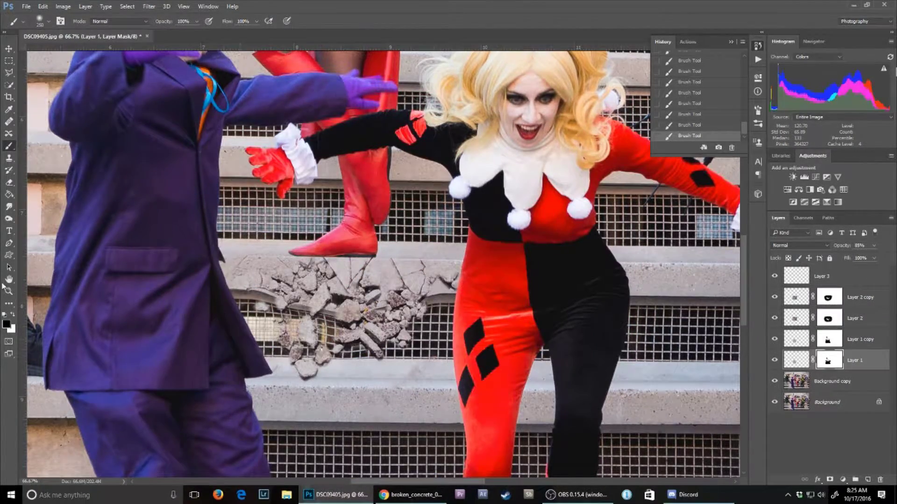
{"action": "left_click", "coordinate": [9, 291]}
{"action": "key", "text": "ctrl+minus"}
{"action": "key", "text": "ctrl+minus"}
{"action": "key", "text": "ctrl+minus"}
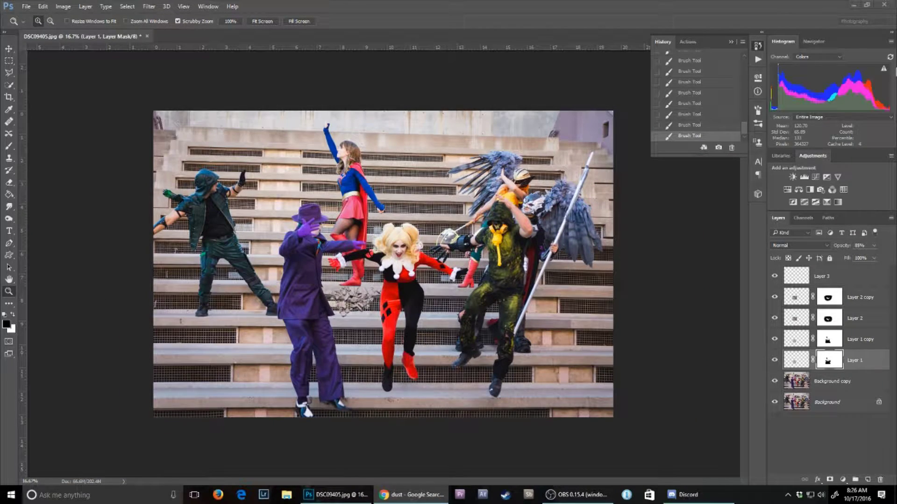
{"action": "scroll", "coordinate": [352, 309], "scroll_direction": "up", "scroll_amount": 4}
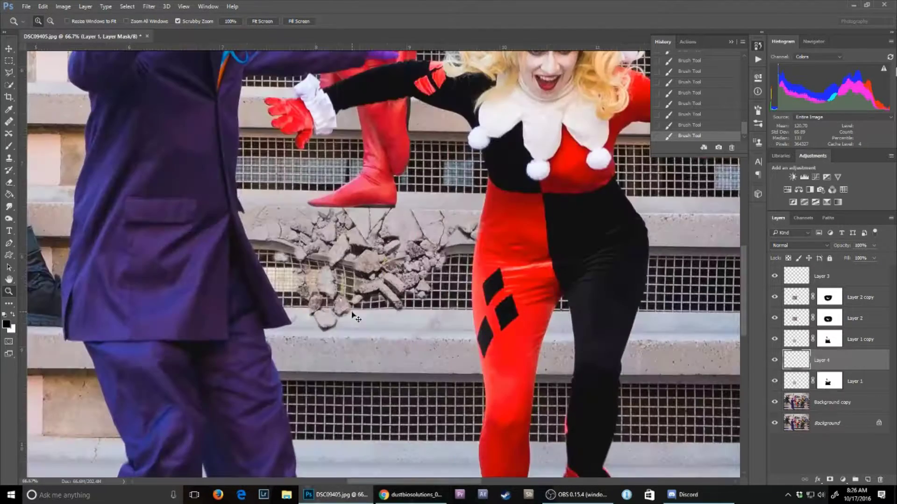
{"action": "key", "text": "ctrl+o"}
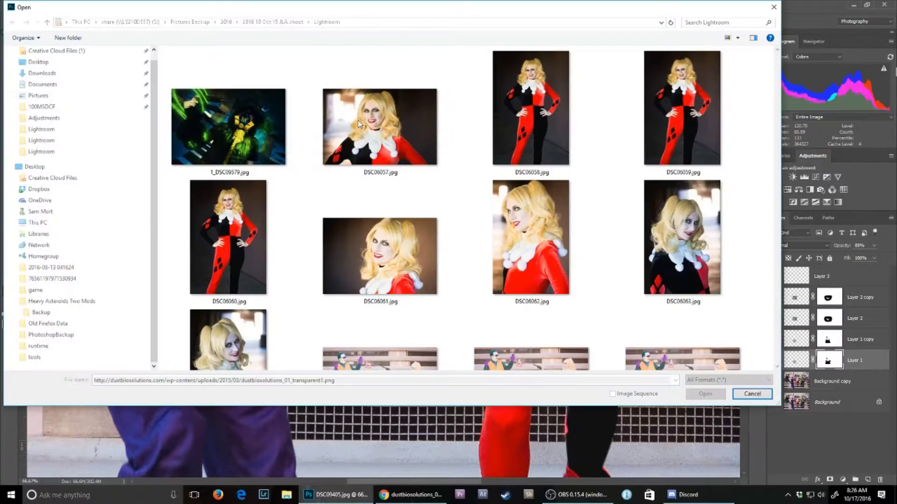
Copy the dust image into the stairs photo over the rubble, blended with Multiply.
{"action": "key", "text": "Return"}
{"action": "key", "text": "ctrl+a"}
{"action": "key", "text": "ctrl+c"}
{"action": "key", "text": "ctrl+Tab"}
{"action": "key", "text": "ctrl+v"}
{"action": "left_click_drag", "start_coordinate": [365, 252], "coordinate": [374, 360]}
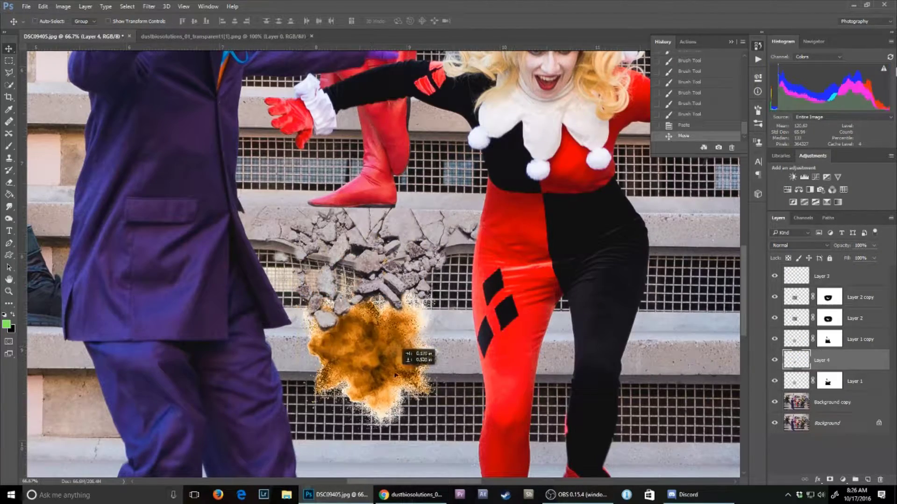
{"action": "left_click", "coordinate": [799, 245]}
{"action": "left_click", "coordinate": [794, 273]}
Rotate the dust about 44 degrees over Harley's legs and warp it into a plume.
{"action": "key", "text": "ctrl+t"}
{"action": "left_click_drag", "start_coordinate": [421, 252], "coordinate": [402, 327]}
{"action": "mouse_move", "coordinate": [341, 286]}
{"action": "left_mouse_down"}
{"action": "mouse_move", "coordinate": [519, 276]}
{"action": "mouse_move", "coordinate": [387, 268]}
{"action": "left_mouse_up"}
{"action": "right_click", "coordinate": [414, 171]}
{"action": "left_click", "coordinate": [434, 248]}
{"action": "left_click_drag", "start_coordinate": [388, 383], "coordinate": [413, 465]}
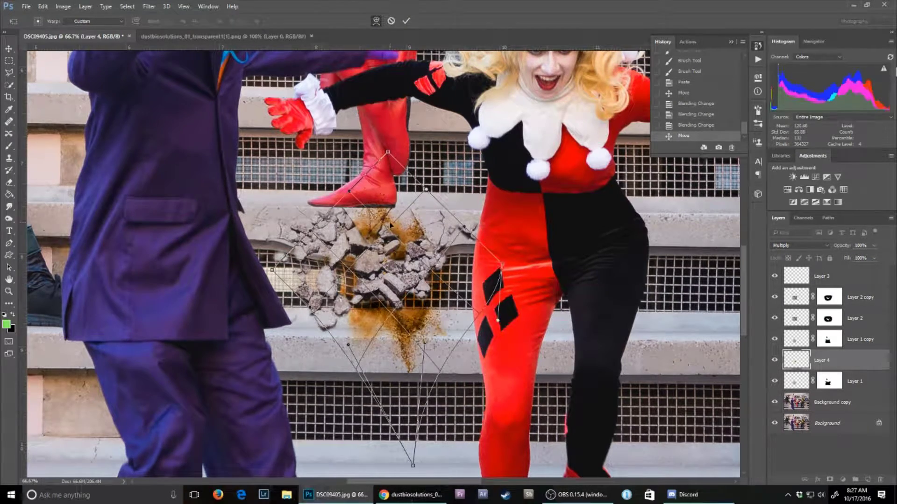
{"action": "key", "text": "Return"}
Add a mask to the dust and paint away the part above the rubble.
{"action": "left_click", "coordinate": [830, 479]}
{"action": "key", "text": "b"}
{"action": "left_click_drag", "start_coordinate": [369, 215], "coordinate": [365, 262]}
{"action": "left_click", "coordinate": [799, 245]}
{"action": "key", "text": "ctrl+2"}
{"action": "left_click", "coordinate": [63, 6]}
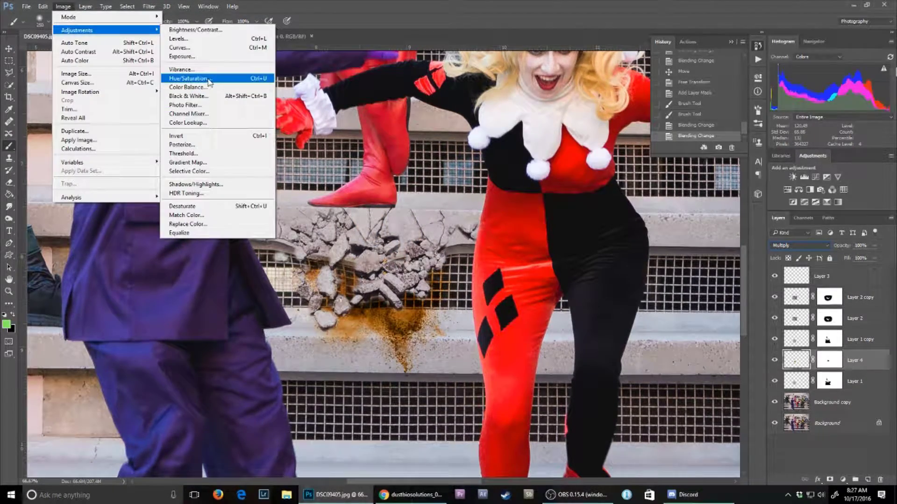
Mute the dust with Selective Color: Reds black about -49, Neutrals black -20.
{"action": "left_click", "coordinate": [201, 168]}
{"action": "left_click_drag", "start_coordinate": [637, 209], "coordinate": [614, 208]}
{"action": "left_click", "coordinate": [653, 132]}
{"action": "left_click", "coordinate": [639, 212]}
{"action": "left_click", "coordinate": [653, 133]}
{"action": "left_click", "coordinate": [640, 203]}
{"action": "left_click_drag", "start_coordinate": [637, 209], "coordinate": [605, 209]}
{"action": "left_click", "coordinate": [653, 133]}
{"action": "left_click", "coordinate": [640, 146]}
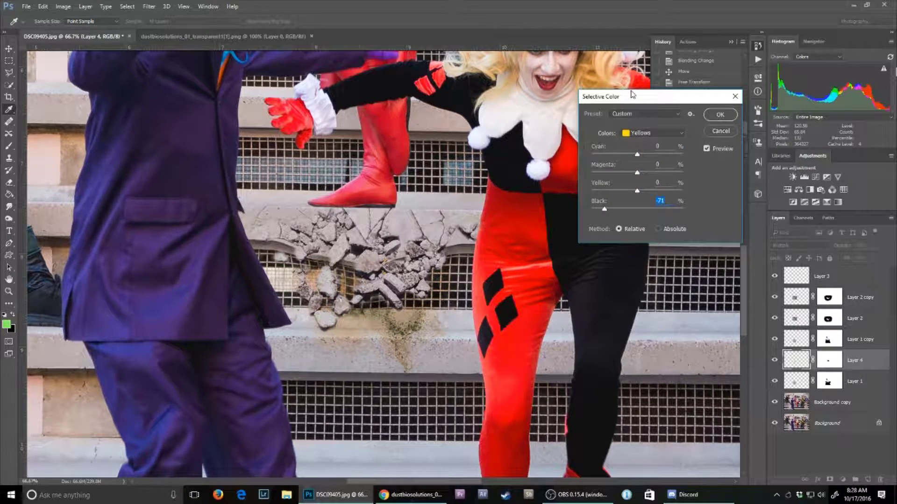
{"action": "left_click", "coordinate": [720, 115]}
Reposition the dust and make two duplicates of it.
{"action": "mouse_move", "coordinate": [430, 295]}
{"action": "left_mouse_down"}
{"action": "mouse_move", "coordinate": [443, 316]}
{"action": "mouse_move", "coordinate": [379, 276]}
{"action": "left_mouse_up"}
{"action": "key", "text": "ctrl+t"}
{"action": "key", "text": "Return"}
{"action": "key", "text": "ctrl+j"}
{"action": "key", "text": "ctrl+t"}
{"action": "key", "text": "Return"}
{"action": "key", "text": "ctrl+j"}
Widen the top of the dust copy with a Perspective transform and add a new empty layer.
{"action": "left_click", "coordinate": [42, 6]}
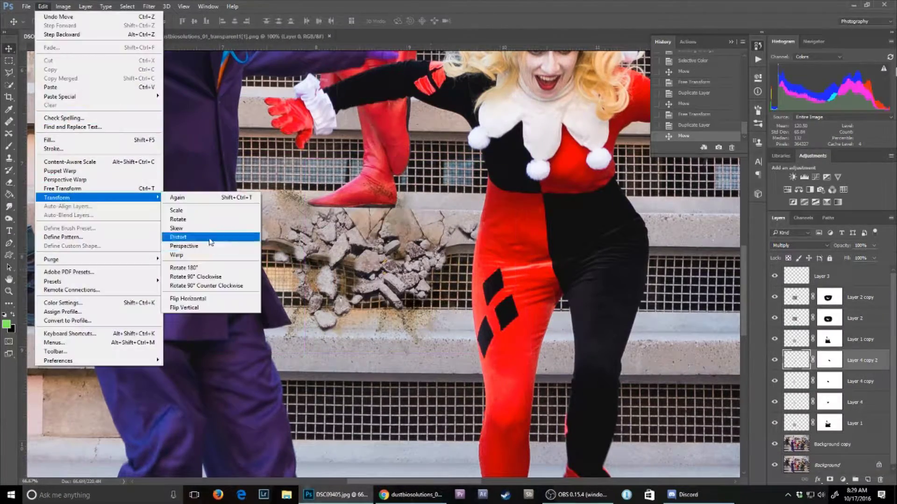
{"action": "left_click", "coordinate": [201, 232]}
{"action": "left_click_drag", "start_coordinate": [485, 158], "coordinate": [517, 158]}
{"action": "key", "text": "Return"}
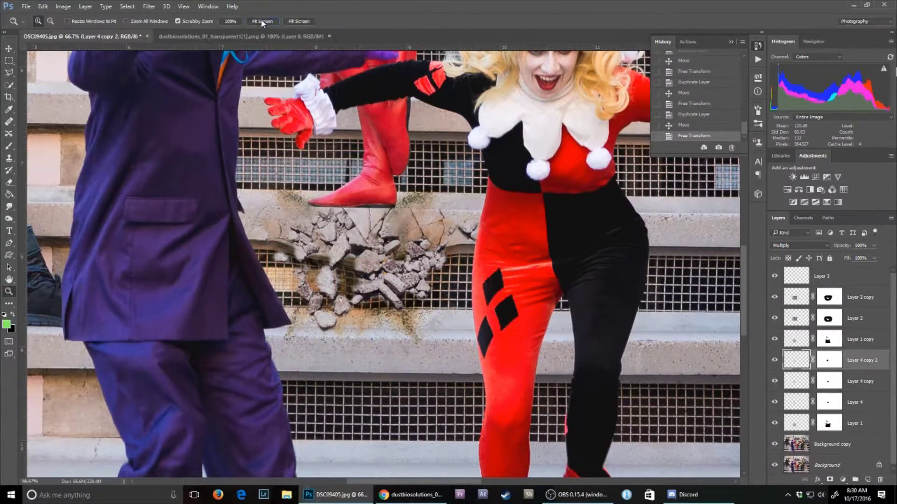
{"action": "key", "text": "ctrl+0"}
{"action": "key", "text": "ctrl+1"}
{"action": "key", "text": "ctrl+shift+alt+n"}
{"action": "left_click", "coordinate": [9, 149]}
Paste the cracked-concrete photo, add a layer mask and paint most of it away to reveal the rubble.
{"action": "key", "text": "x"}
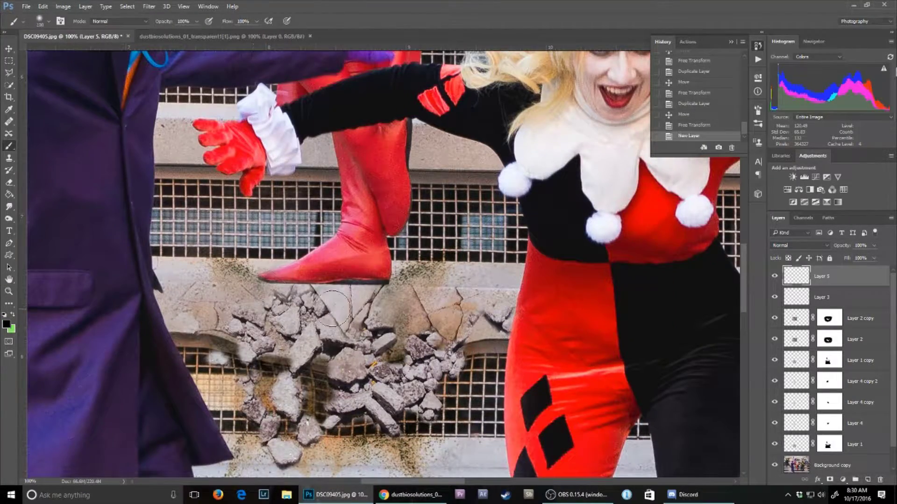
{"action": "left_click_drag", "start_coordinate": [346, 329], "coordinate": [378, 294]}
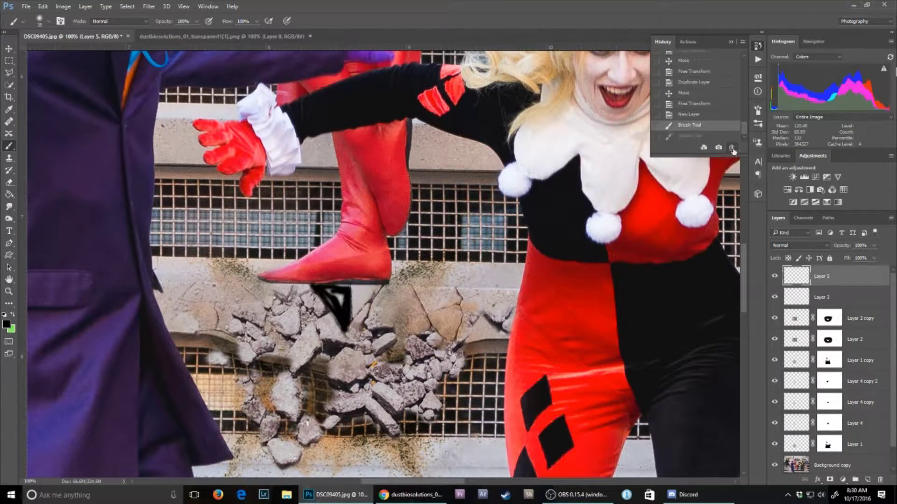
{"action": "key", "text": "ctrl+z"}
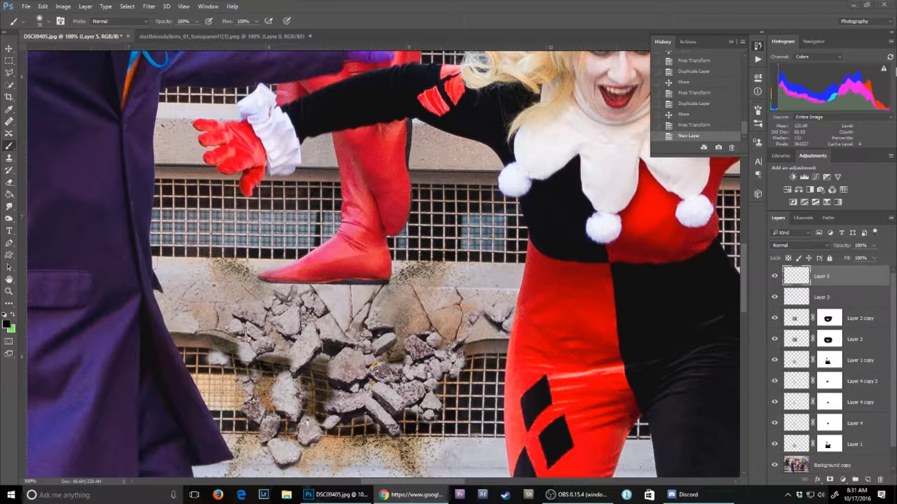
{"action": "key", "text": "ctrl+v"}
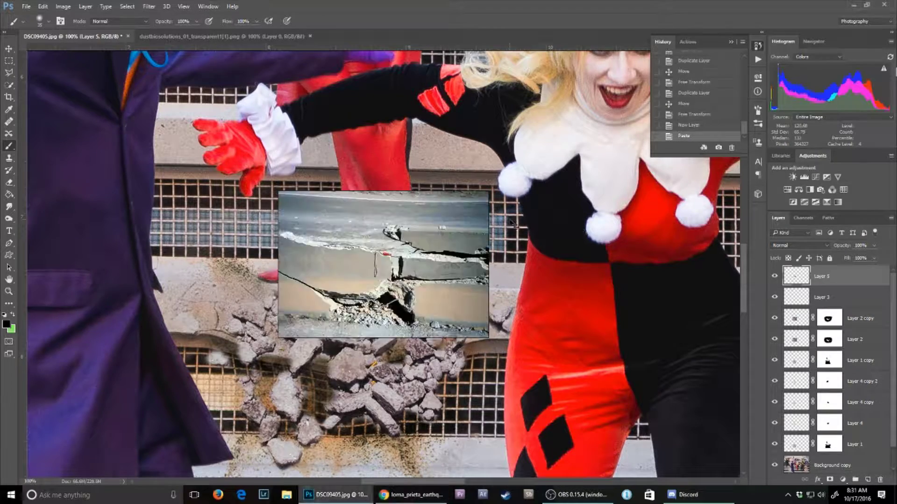
{"action": "key", "text": "ctrl+t"}
{"action": "key", "text": "Return"}
{"action": "left_click", "coordinate": [830, 480]}
{"action": "mouse_move", "coordinate": [300, 287]}
{"action": "left_mouse_down"}
{"action": "mouse_move", "coordinate": [310, 391]}
{"action": "mouse_move", "coordinate": [420, 406]}
{"action": "left_mouse_up"}
Warp and Puppet Warp the concrete so the broken plate bends along the step.
{"action": "key", "text": "ctrl+t"}
{"action": "right_click", "coordinate": [412, 186]}
{"action": "left_click", "coordinate": [432, 244]}
{"action": "left_click_drag", "start_coordinate": [284, 276], "coordinate": [317, 299]}
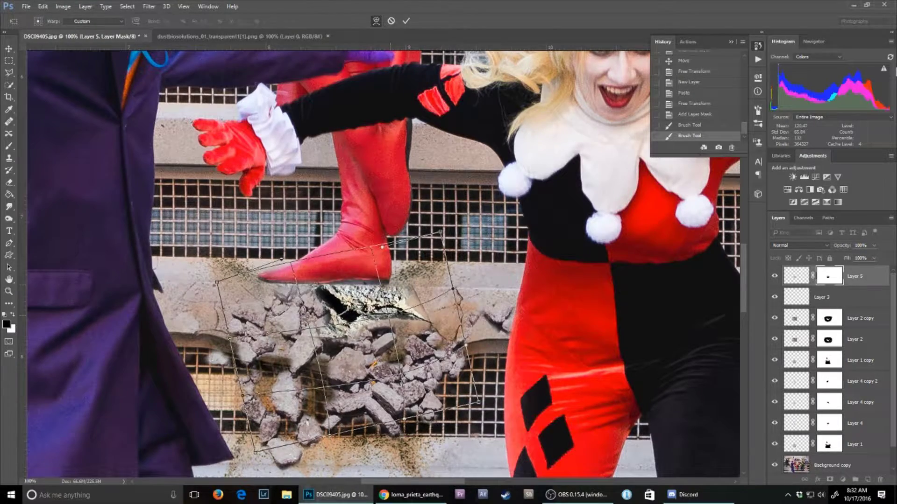
{"action": "key", "text": "Return"}
{"action": "left_click", "coordinate": [43, 7]}
{"action": "left_click", "coordinate": [60, 171]}
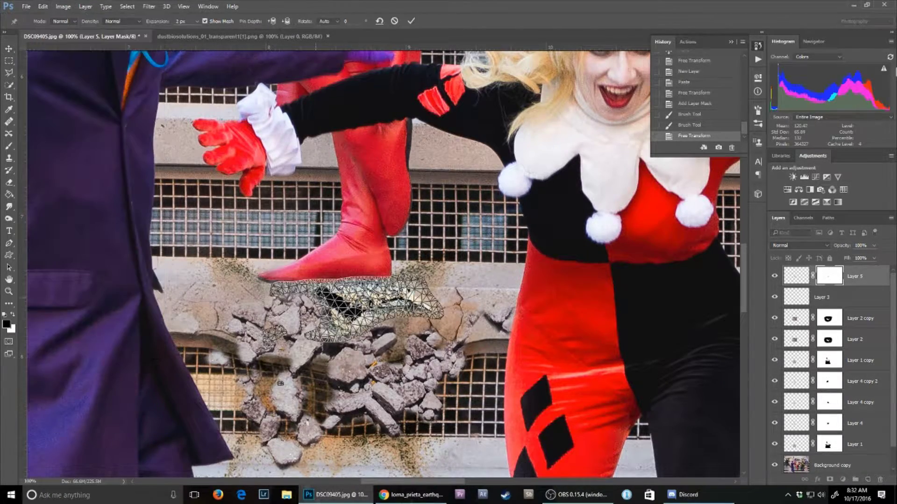
{"action": "left_click_drag", "start_coordinate": [280, 287], "coordinate": [439, 290]}
{"action": "key", "text": "Return"}
Refine the concrete's mask and fit the dark hole under Harley's boot.
{"action": "key", "text": "z"}
{"action": "mouse_move", "coordinate": [369, 304]}
{"action": "left_mouse_down"}
{"action": "mouse_move", "coordinate": [448, 322]}
{"action": "mouse_move", "coordinate": [348, 302]}
{"action": "mouse_move", "coordinate": [383, 303]}
{"action": "left_mouse_up"}
{"action": "key", "text": "ctrl+t"}
{"action": "left_click_drag", "start_coordinate": [466, 309], "coordinate": [486, 306]}
{"action": "key", "text": "Return"}
{"action": "left_click", "coordinate": [255, 21]}
{"action": "left_click", "coordinate": [298, 213]}
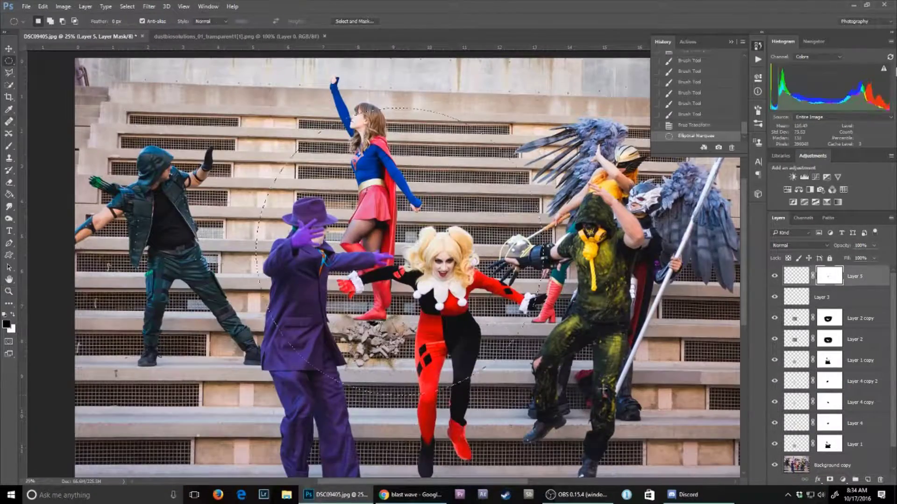
Fill the circular selection with yellow and set the layer's Fill to 0%.
{"action": "left_click", "coordinate": [6, 324]}
{"action": "left_click", "coordinate": [660, 284]}
{"action": "key", "text": "alt+BackSpace"}
{"action": "key", "text": "ctrl+d"}
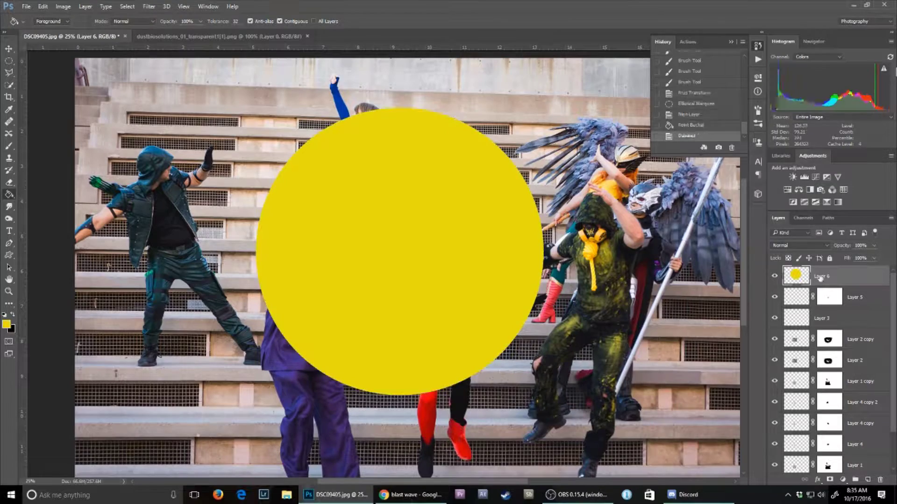
{"action": "double_click", "coordinate": [869, 276]}
{"action": "left_click_drag", "start_coordinate": [696, 136], "coordinate": [653, 136]}
{"action": "left_click", "coordinate": [506, 187]}
Add an orange Inner Glow with a multi-peak contour, jitter and choke 26.
{"action": "left_click", "coordinate": [632, 135]}
{"action": "left_click", "coordinate": [654, 281]}
{"action": "mouse_move", "coordinate": [660, 180]}
{"action": "left_mouse_down"}
{"action": "mouse_move", "coordinate": [669, 182]}
{"action": "mouse_move", "coordinate": [660, 181]}
{"action": "left_mouse_up"}
{"action": "left_click_drag", "start_coordinate": [652, 114], "coordinate": [654, 113]}
{"action": "left_click", "coordinate": [660, 217]}
{"action": "double_click", "coordinate": [621, 243]}
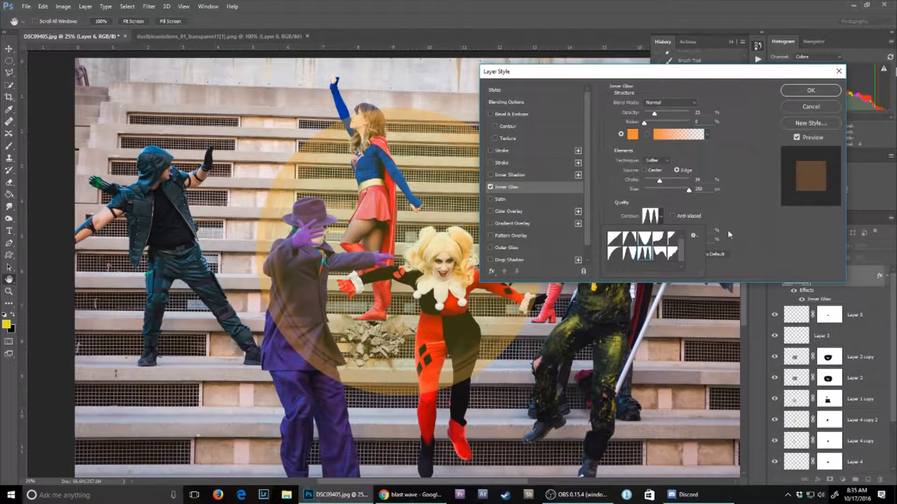
{"action": "left_click_drag", "start_coordinate": [644, 240], "coordinate": [667, 240]}
{"action": "left_click_drag", "start_coordinate": [661, 182], "coordinate": [656, 181]}
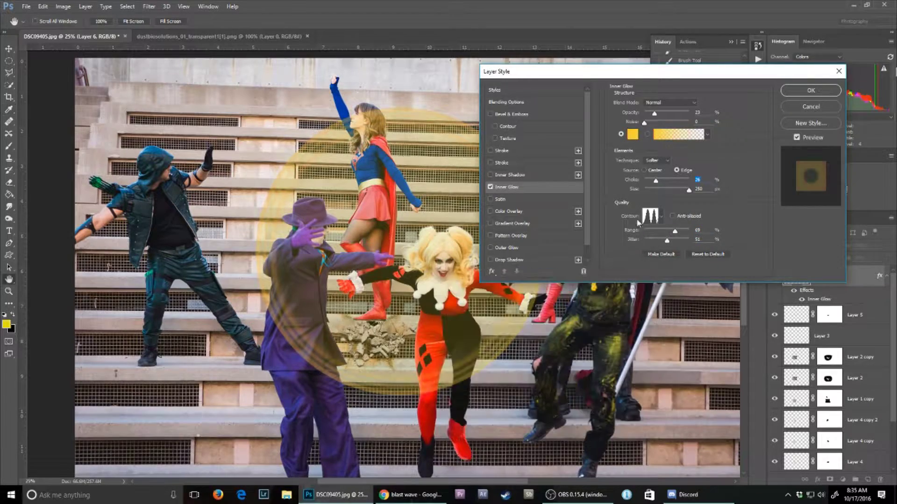
{"action": "left_click", "coordinate": [515, 102]}
Turn on Outer Glow and a yellow Stroke for the circle.
{"action": "left_click", "coordinate": [507, 248]}
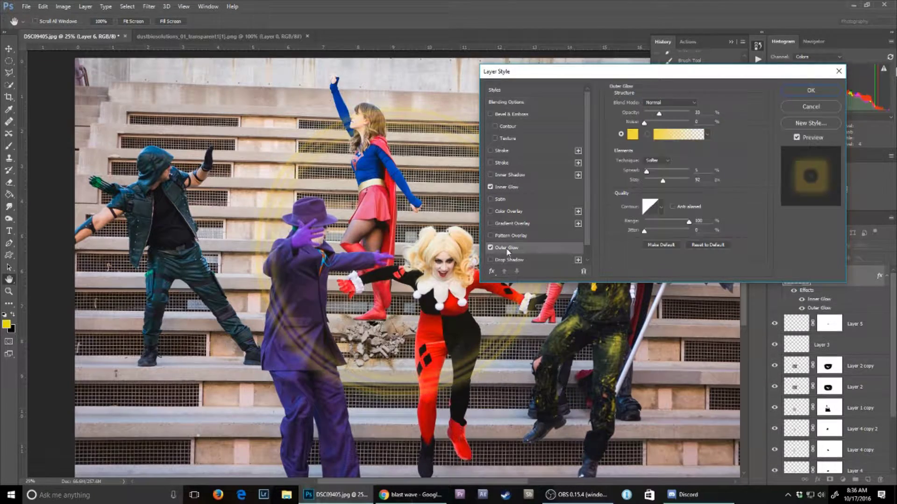
{"action": "left_click", "coordinate": [501, 163]}
{"action": "left_click", "coordinate": [632, 170]}
{"action": "left_click", "coordinate": [654, 286]}
{"action": "left_click", "coordinate": [670, 123]}
{"action": "left_click", "coordinate": [664, 192]}
Make the stroke a yellow-orange noise gradient.
{"action": "left_click", "coordinate": [638, 156]}
{"action": "left_click", "coordinate": [682, 170]}
{"action": "left_click", "coordinate": [653, 170]}
{"action": "left_click", "coordinate": [629, 229]}
{"action": "left_click", "coordinate": [636, 241]}
{"action": "mouse_move", "coordinate": [585, 289]}
{"action": "left_mouse_down"}
{"action": "mouse_move", "coordinate": [648, 289]}
{"action": "mouse_move", "coordinate": [642, 301]}
{"action": "left_mouse_up"}
{"action": "left_click", "coordinate": [737, 145]}
Set the stroke to Color Dodge, size 68, positioned inside the circle.
{"action": "left_click", "coordinate": [669, 122]}
{"action": "left_click", "coordinate": [661, 196]}
{"action": "left_click", "coordinate": [669, 122]}
{"action": "left_click", "coordinate": [661, 218]}
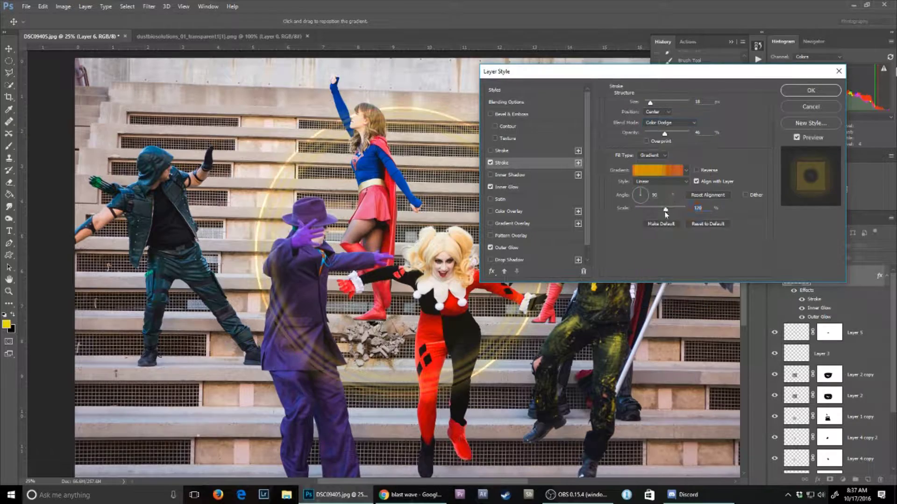
{"action": "left_click_drag", "start_coordinate": [650, 102], "coordinate": [659, 102]}
{"action": "left_click", "coordinate": [658, 112]}
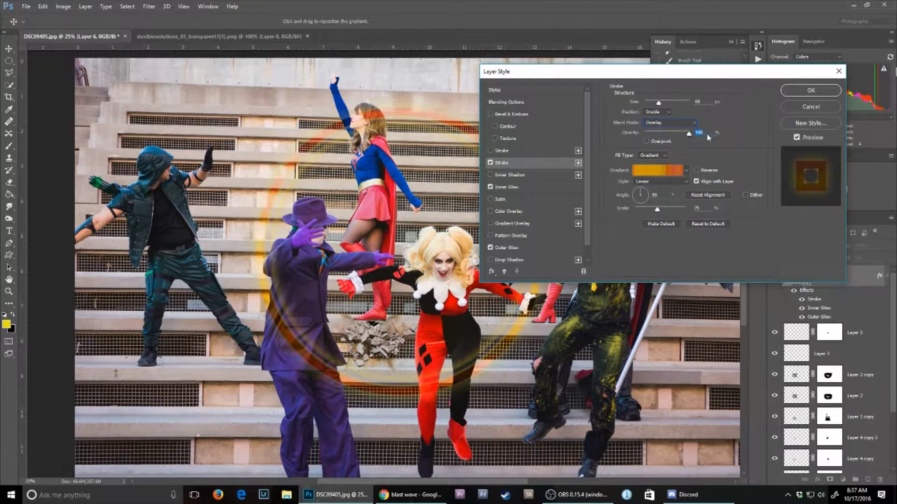
{"action": "left_click", "coordinate": [669, 123]}
Try other blend modes for the ring, then set the stroke to 6 and opacity 26.
{"action": "left_click", "coordinate": [653, 260]}
{"action": "left_click", "coordinate": [669, 123]}
{"action": "left_click", "coordinate": [650, 187]}
{"action": "left_click", "coordinate": [670, 123]}
{"action": "left_click", "coordinate": [650, 130]}
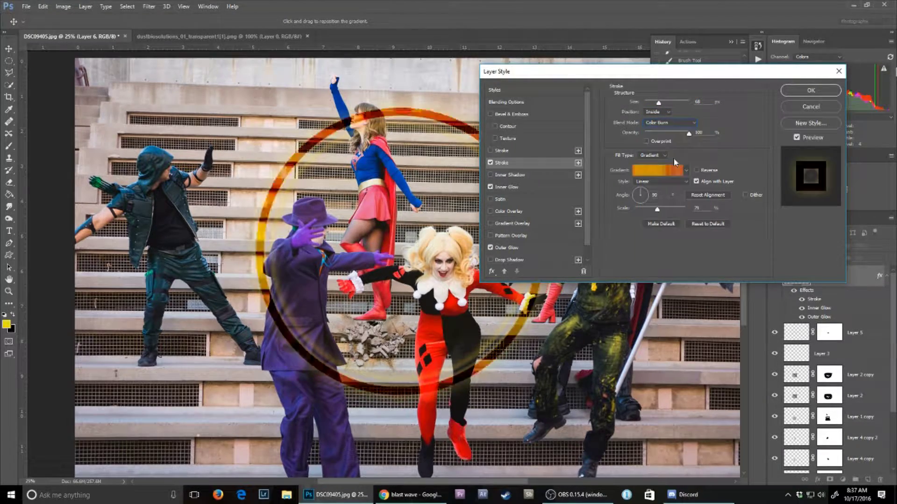
{"action": "left_click_drag", "start_coordinate": [659, 134], "coordinate": [656, 134]}
{"action": "left_click_drag", "start_coordinate": [659, 102], "coordinate": [646, 102]}
Switch the stroke to a yellow-purple gradient, add a Pattern Overlay, and confirm the style.
{"action": "left_click", "coordinate": [686, 170]}
{"action": "left_click", "coordinate": [661, 225]}
{"action": "double_click", "coordinate": [660, 226]}
{"action": "left_click", "coordinate": [512, 223]}
{"action": "left_click", "coordinate": [687, 123]}
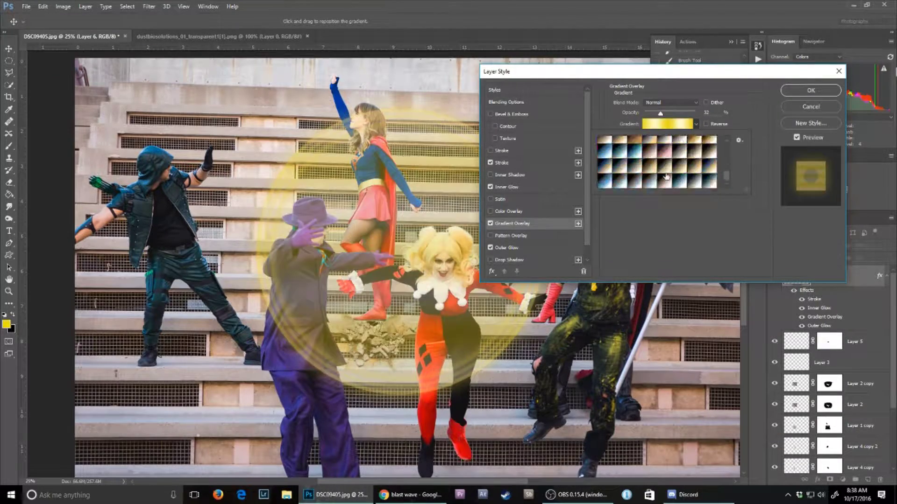
{"action": "left_click", "coordinate": [490, 223]}
{"action": "left_click", "coordinate": [511, 235]}
{"action": "left_click", "coordinate": [674, 135]}
{"action": "left_click", "coordinate": [648, 191]}
{"action": "left_click", "coordinate": [811, 90]}
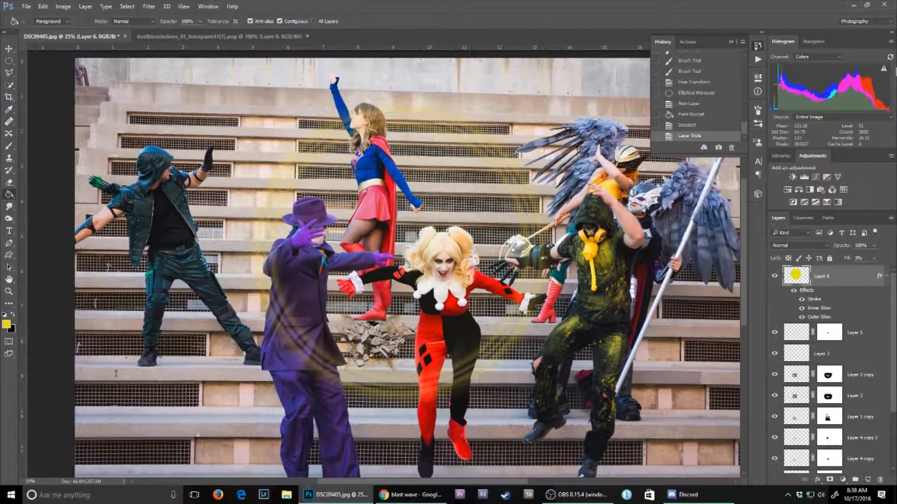
Flatten the glow ring's style into one layer and merge a duplicate to brighten it.
{"action": "right_click", "coordinate": [781, 323]}
{"action": "key", "text": "ctrl+j"}
{"action": "right_click", "coordinate": [794, 343]}
{"action": "left_click", "coordinate": [794, 340]}
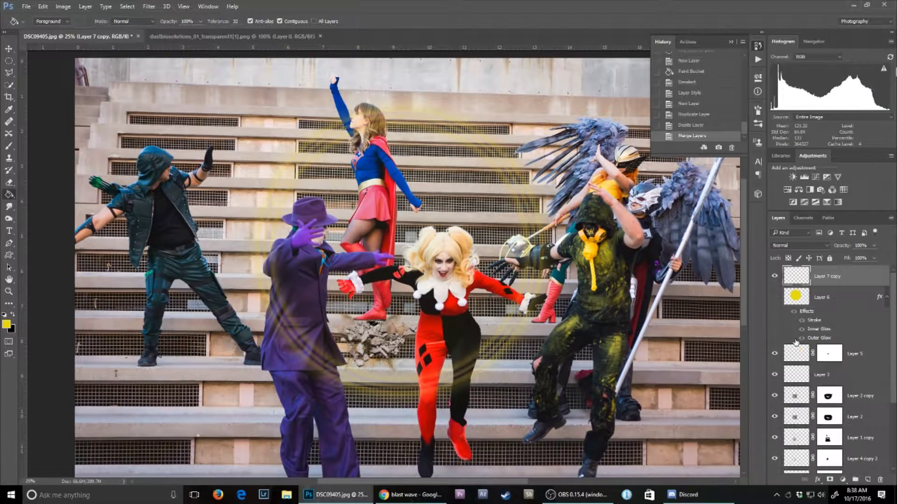
{"action": "key", "text": "ctrl+j"}
{"action": "key", "text": "ctrl+e"}
{"action": "left_click", "coordinate": [9, 206]}
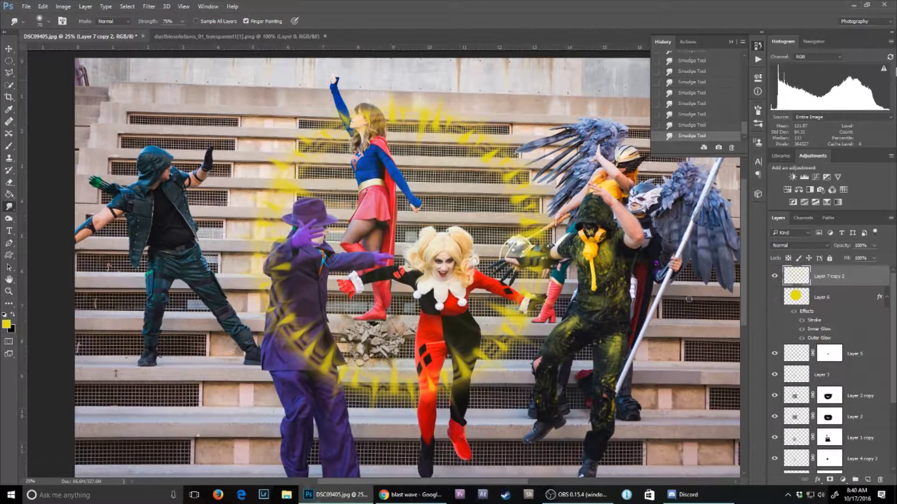
Duplicate the glow and perspective-transform it into a wide flat trapezoid along the step.
{"action": "key", "text": "ctrl+j"}
{"action": "key", "text": "ctrl+t"}
{"action": "right_click", "coordinate": [490, 245]}
{"action": "left_click", "coordinate": [546, 307]}
{"action": "key", "text": "ctrl+minus"}
{"action": "mouse_move", "coordinate": [211, 379]}
{"action": "left_mouse_down"}
{"action": "mouse_move", "coordinate": [32, 297]}
{"action": "mouse_move", "coordinate": [26, 331]}
{"action": "left_mouse_up"}
{"action": "key", "text": "Return"}
{"action": "key", "text": "z"}
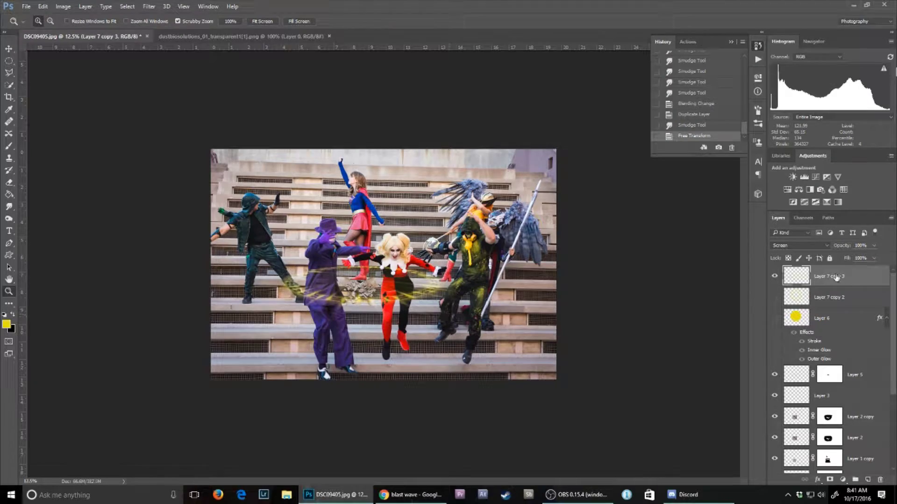
Duplicate the ring once more and nudge the glow rings upward into place around Harley.
{"action": "key", "text": "ctrl+j"}
{"action": "key", "text": "ctrl+t"}
{"action": "key", "text": "Return"}
{"action": "key", "text": "ctrl+plus"}
{"action": "left_click", "coordinate": [819, 299], "text": "ctrl"}
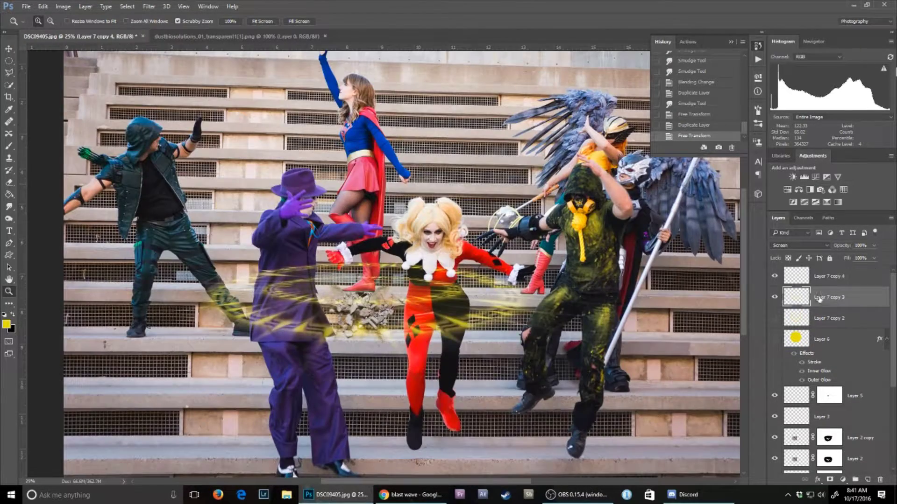
{"action": "key", "text": "ctrl+t"}
{"action": "key", "text": "Return"}
{"action": "key", "text": "ctrl+0"}
{"action": "key", "text": "v"}
{"action": "key", "text": "Up"}
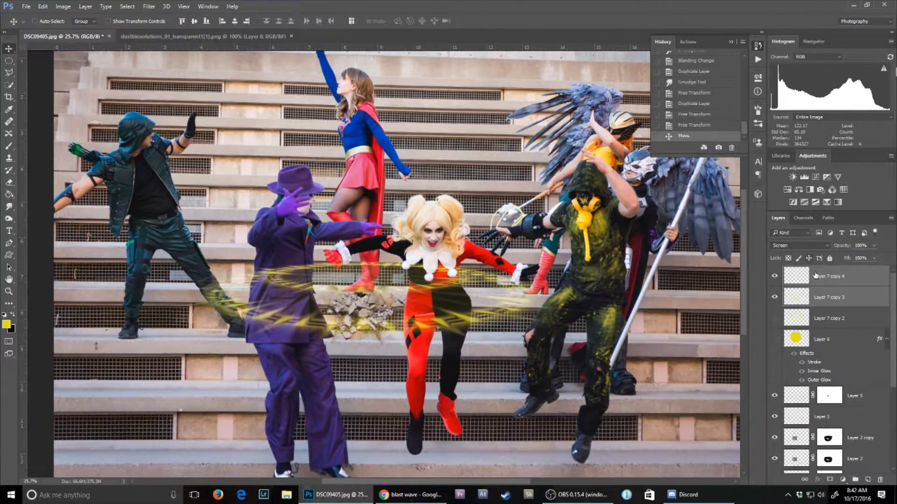
{"action": "left_click", "coordinate": [853, 294], "text": "ctrl"}
{"action": "key", "text": "Up"}
{"action": "key", "text": "Up"}
{"action": "left_click", "coordinate": [842, 479]}
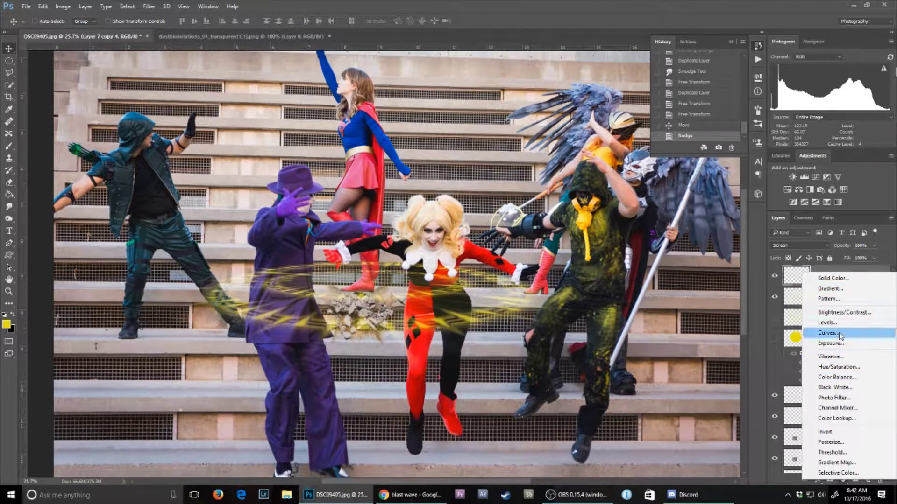
Tint both glow rings with a shared Color Balance layer and paste in the galaxy image.
{"action": "left_click", "coordinate": [835, 377]}
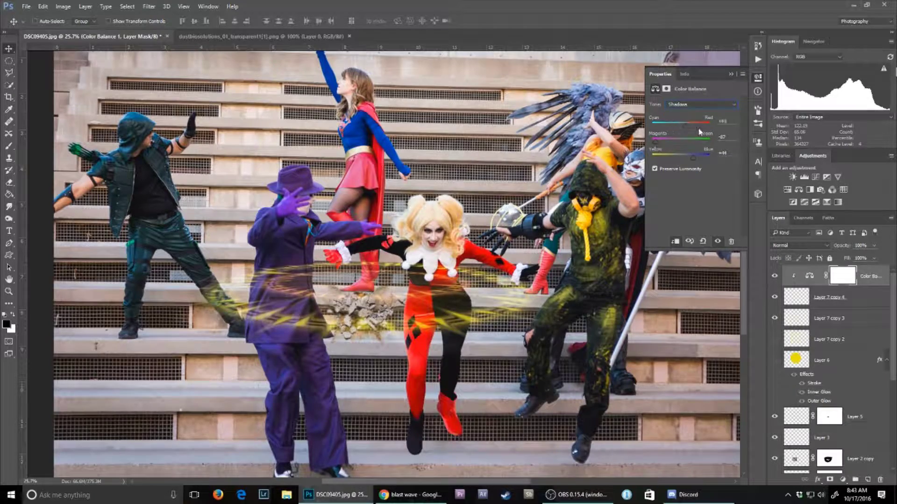
{"action": "left_click_drag", "start_coordinate": [868, 290], "coordinate": [800, 317]}
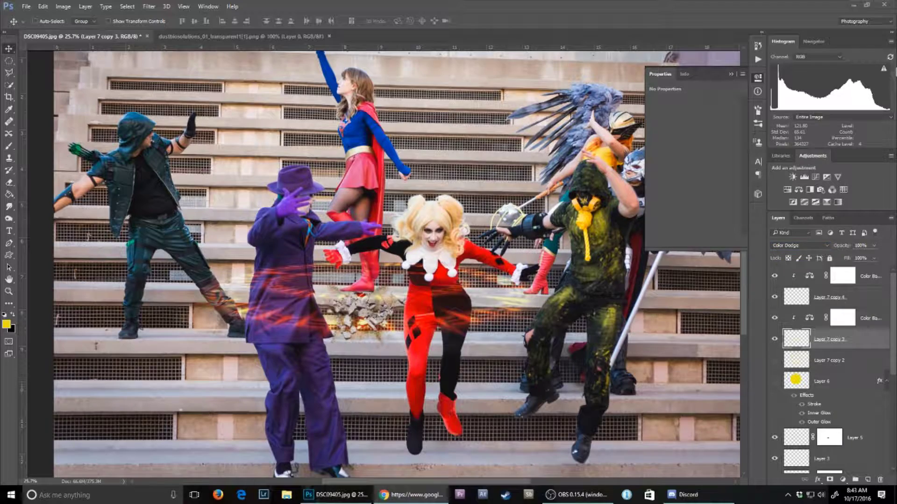
{"action": "key", "text": "alt+Tab"}
{"action": "key", "text": "ctrl+v"}
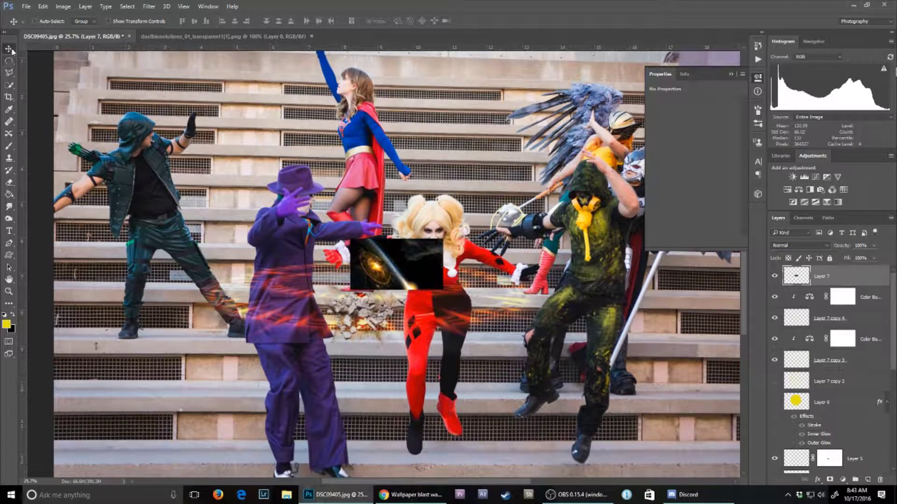
Cut the galaxy out with the Polygonal Lasso and distort it wider over the step.
{"action": "right_click", "coordinate": [9, 73]}
{"action": "left_click", "coordinate": [47, 82]}
{"action": "key", "text": "ctrl+j"}
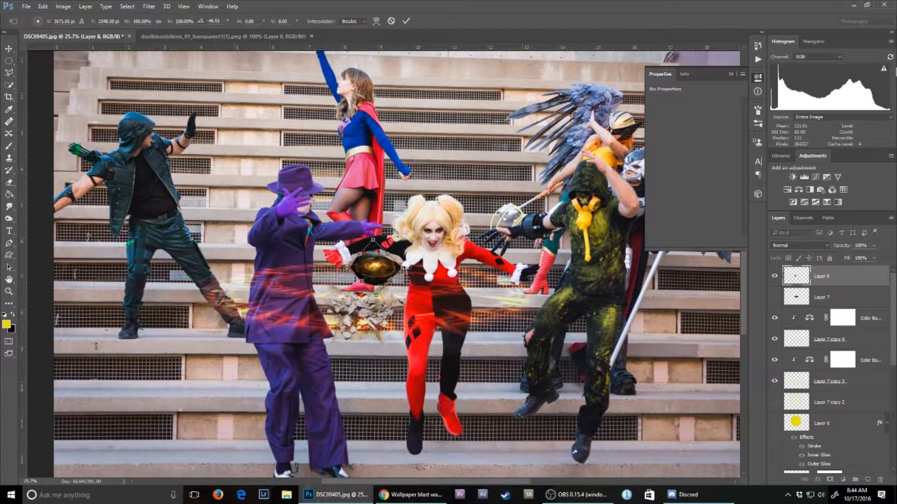
{"action": "mouse_move", "coordinate": [406, 268]}
{"action": "left_mouse_down"}
{"action": "mouse_move", "coordinate": [415, 287]}
{"action": "mouse_move", "coordinate": [392, 316]}
{"action": "left_mouse_up"}
{"action": "right_click", "coordinate": [380, 284]}
{"action": "left_click", "coordinate": [402, 336]}
{"action": "mouse_move", "coordinate": [412, 272]}
{"action": "left_mouse_down"}
{"action": "mouse_move", "coordinate": [483, 223]}
{"action": "mouse_move", "coordinate": [507, 221]}
{"action": "left_mouse_up"}
Perspective-reshape the galaxy, blend it as Screen, and adjust its Levels.
{"action": "right_click", "coordinate": [373, 177]}
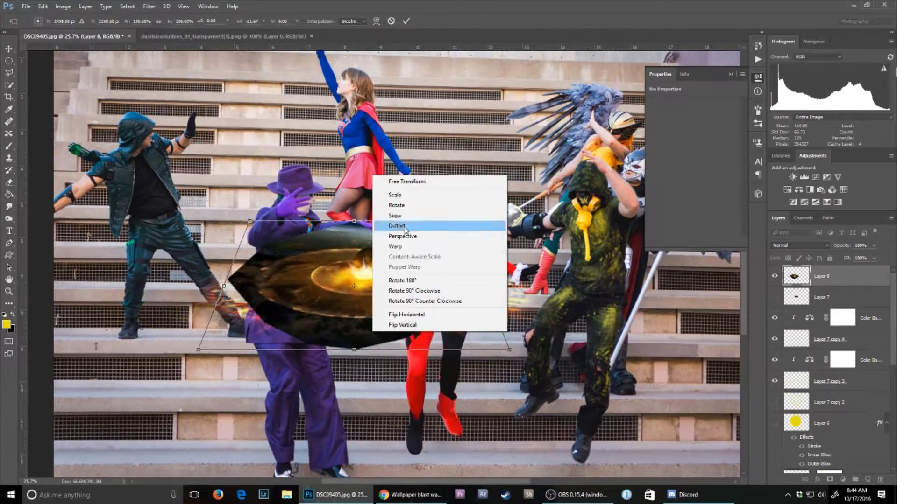
{"action": "left_click", "coordinate": [404, 235]}
{"action": "key", "text": "Return"}
{"action": "left_click", "coordinate": [800, 245]}
{"action": "left_click", "coordinate": [794, 312]}
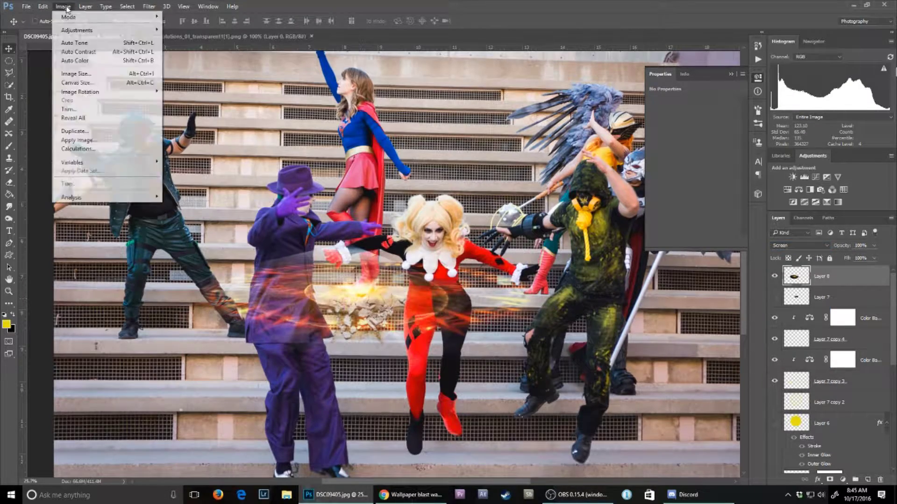
{"action": "left_click", "coordinate": [70, 9]}
{"action": "key", "text": "ctrl+l"}
{"action": "key", "text": "Return"}
Skew the galaxy flat along the smashed step.
{"action": "key", "text": "ctrl+t"}
{"action": "right_click", "coordinate": [393, 289]}
{"action": "left_click", "coordinate": [415, 328]}
{"action": "left_click_drag", "start_coordinate": [226, 355], "coordinate": [138, 344]}
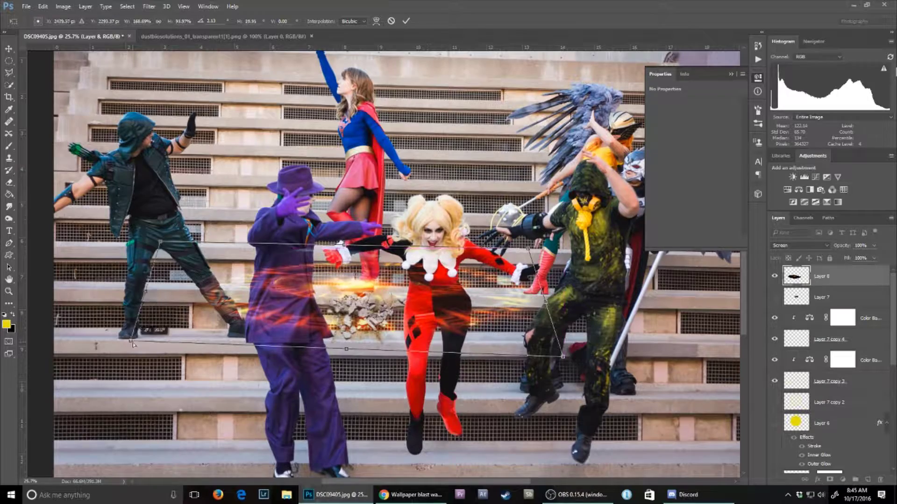
{"action": "key", "text": "Return"}
Lower the lower glow ring's opacity and add a mask to it.
{"action": "left_click", "coordinate": [827, 339]}
{"action": "left_click", "coordinate": [873, 258]}
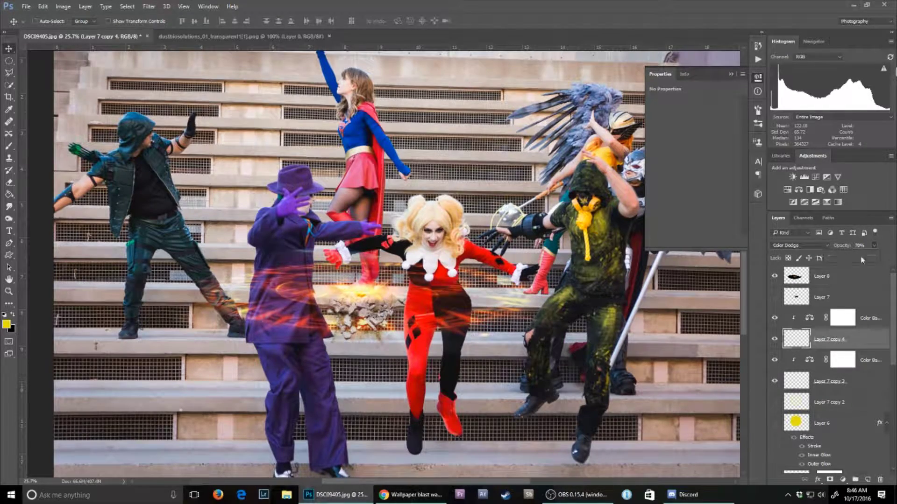
{"action": "key", "text": "alt+bracketleft"}
{"action": "left_click_drag", "start_coordinate": [874, 258], "coordinate": [853, 259]}
{"action": "left_click", "coordinate": [259, 21]}
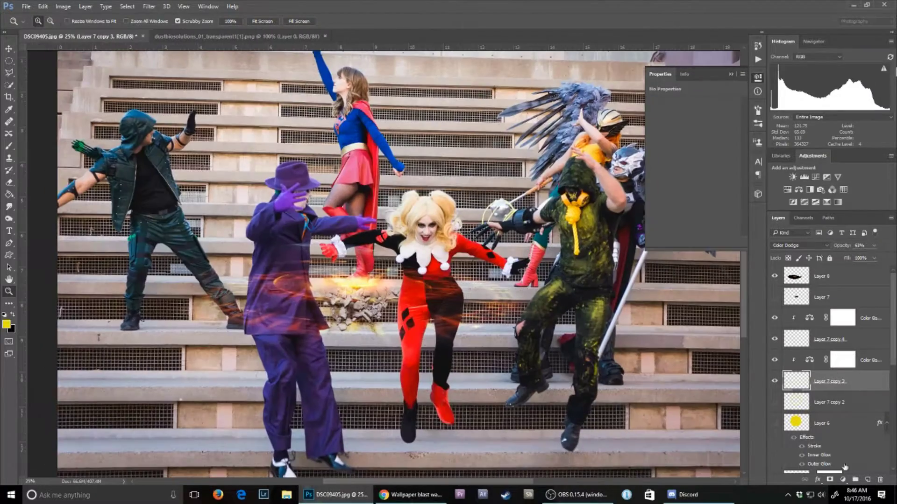
Mask the glow rings and galaxy burst so they no longer cover the costumes.
{"action": "left_click", "coordinate": [829, 479]}
{"action": "key", "text": "b"}
{"action": "left_click", "coordinate": [48, 21]}
{"action": "key", "text": "Return"}
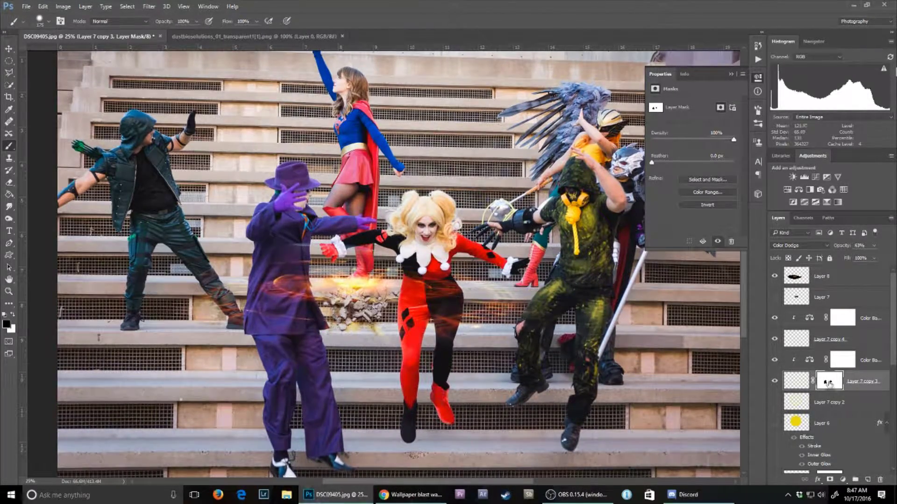
{"action": "left_click_drag", "start_coordinate": [830, 383], "coordinate": [830, 340]}
{"action": "left_click", "coordinate": [850, 276]}
{"action": "left_click", "coordinate": [830, 479]}
{"action": "key", "text": "ctrl+v"}
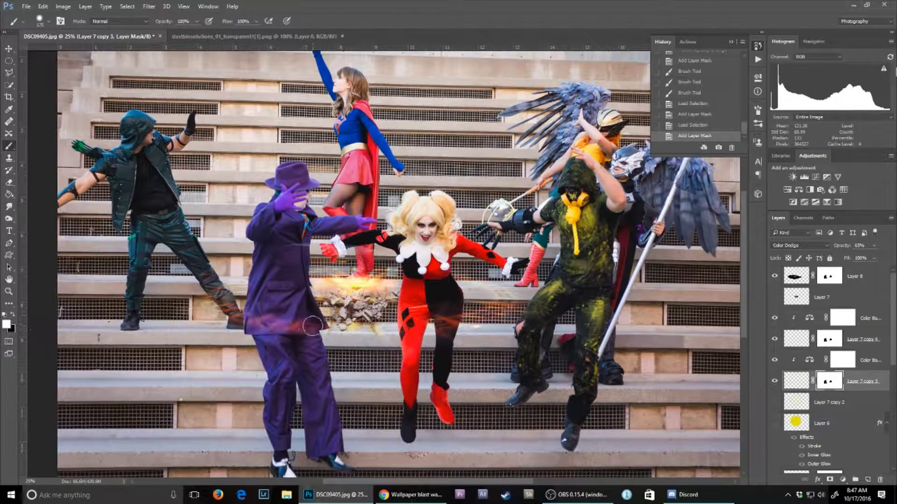
Apply a zoom Radial Blur to the glow layer.
{"action": "key", "text": "z"}
{"action": "left_click_drag", "start_coordinate": [359, 148], "coordinate": [350, 149]}
{"action": "left_click", "coordinate": [373, 231]}
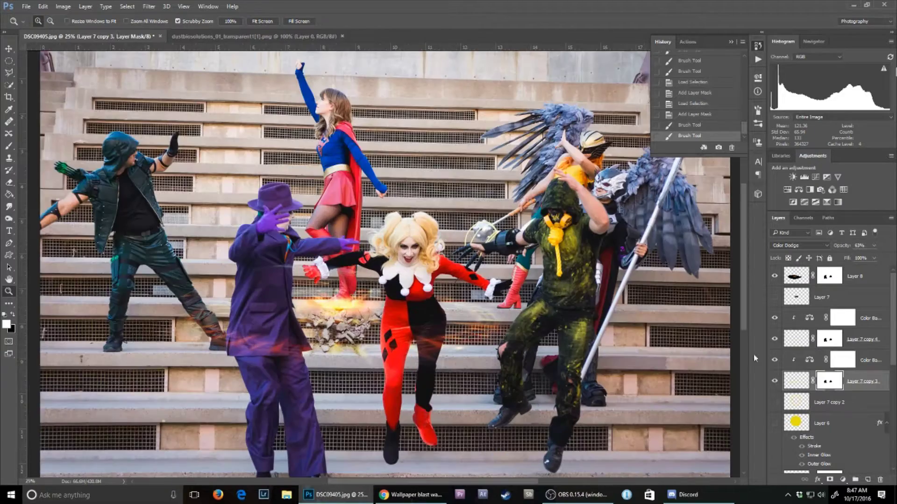
{"action": "left_click", "coordinate": [150, 7]}
{"action": "left_click", "coordinate": [93, 141]}
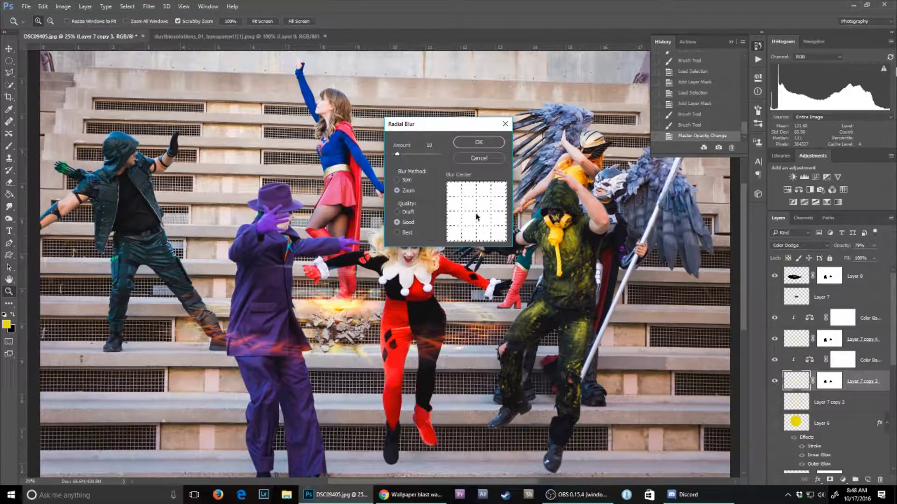
{"action": "key", "text": "Return"}
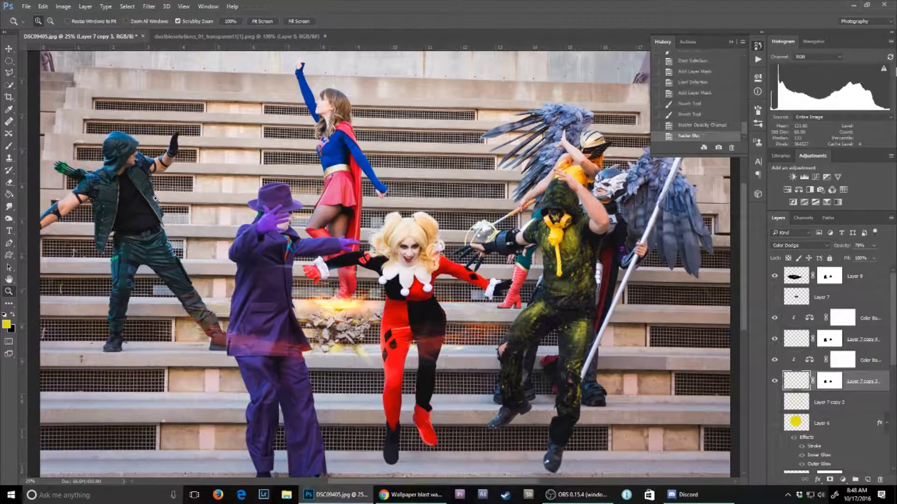
Adjust the glow opacity and add Hue/Saturation and Curves adjustment layers on top.
{"action": "left_click_drag", "start_coordinate": [889, 260], "coordinate": [889, 260]}
{"action": "left_click", "coordinate": [271, 273], "text": "alt"}
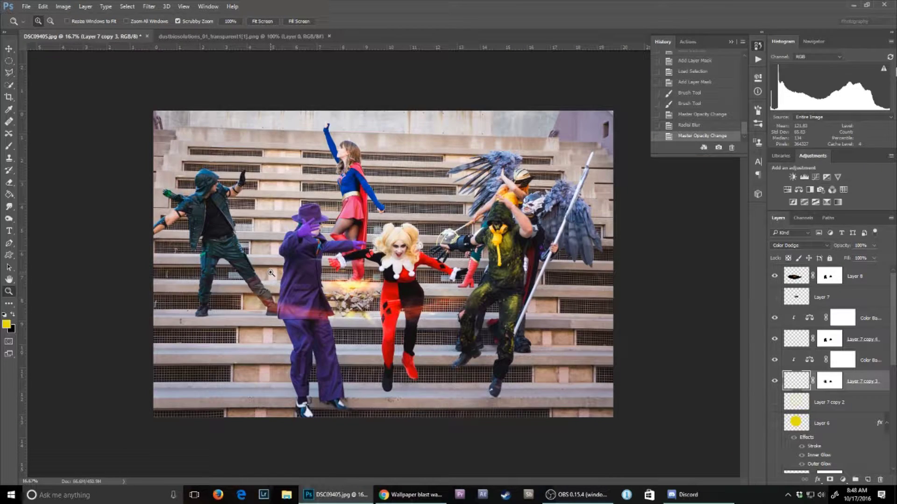
{"action": "left_click", "coordinate": [787, 190]}
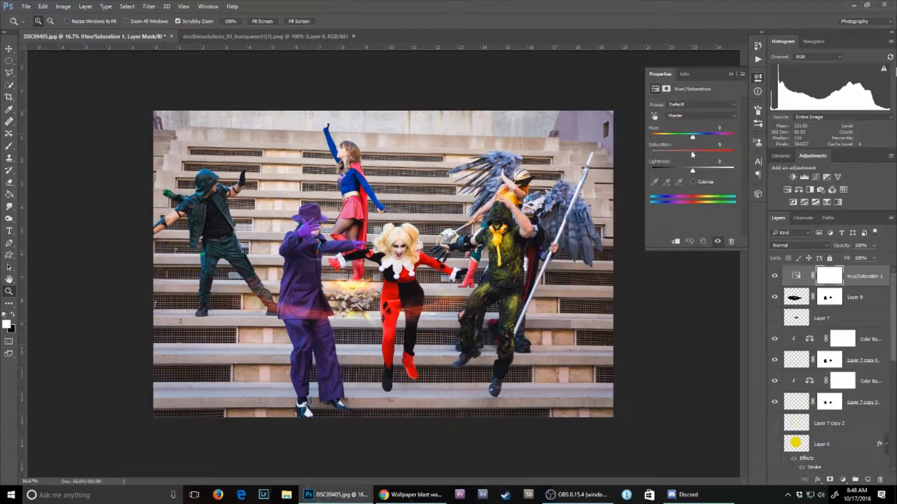
{"action": "left_click", "coordinate": [816, 177]}
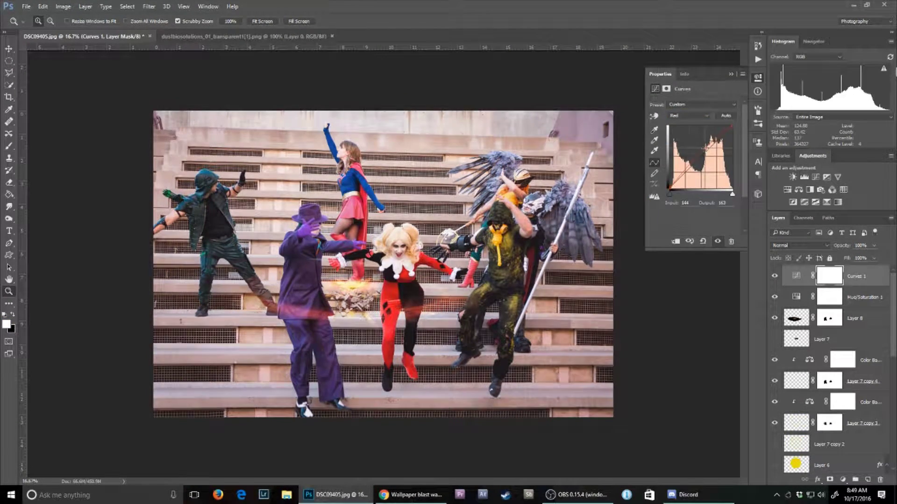
Lower the Curves green channel, add Levels with a raised shadow point, and add an empty layer.
{"action": "left_click", "coordinate": [673, 134]}
{"action": "left_click_drag", "start_coordinate": [691, 167], "coordinate": [691, 173]}
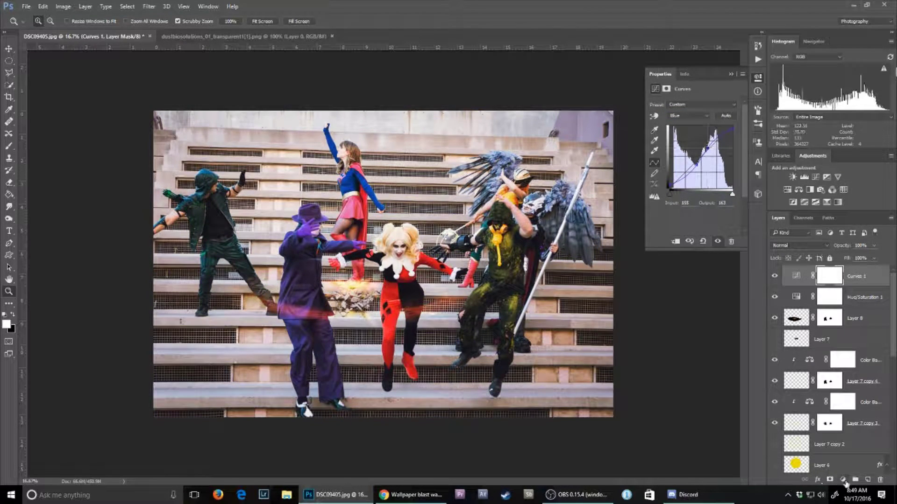
{"action": "left_click", "coordinate": [846, 480]}
{"action": "left_click", "coordinate": [841, 323]}
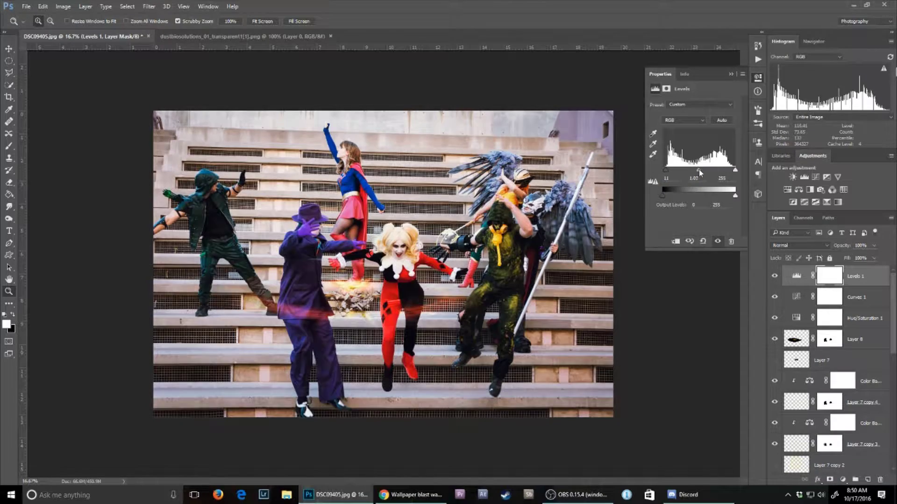
{"action": "left_click", "coordinate": [729, 74]}
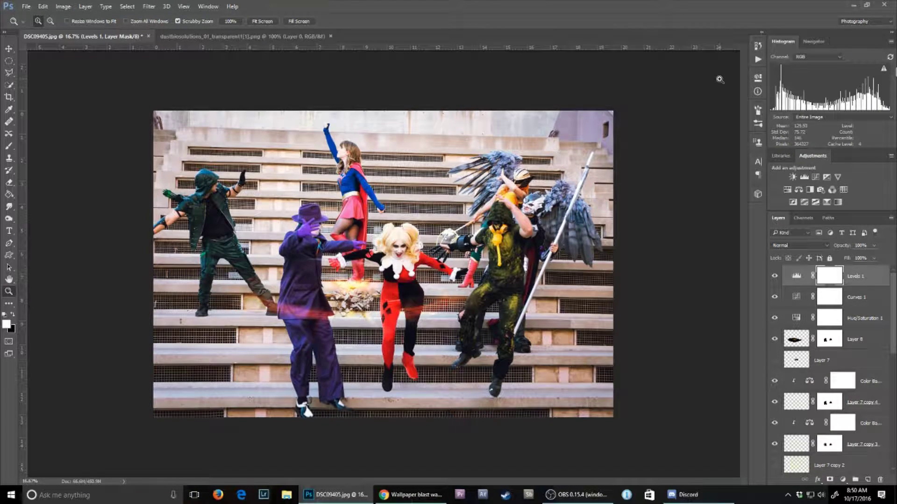
{"action": "key", "text": "ctrl+shift+alt+n"}
Stamp dust onto the rubble on new empty layers with the WG Dust Particles brush.
{"action": "key", "text": "b"}
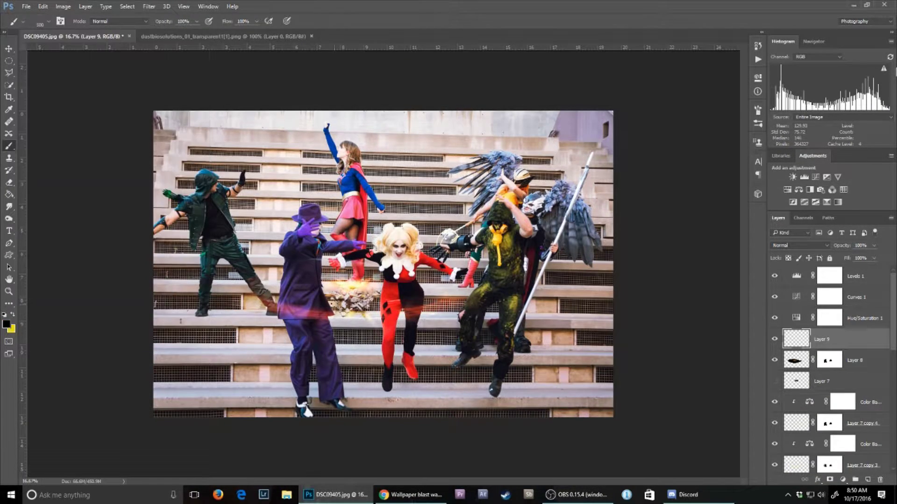
{"action": "scroll", "coordinate": [349, 281], "scroll_direction": "up", "scroll_amount": 1}
{"action": "scroll", "coordinate": [349, 281], "scroll_direction": "up", "scroll_amount": 2}
{"action": "left_click", "coordinate": [49, 21]}
{"action": "double_click", "coordinate": [70, 112]}
{"action": "key", "text": "ctrl+shift+alt+n"}
{"action": "left_click", "coordinate": [411, 299]}
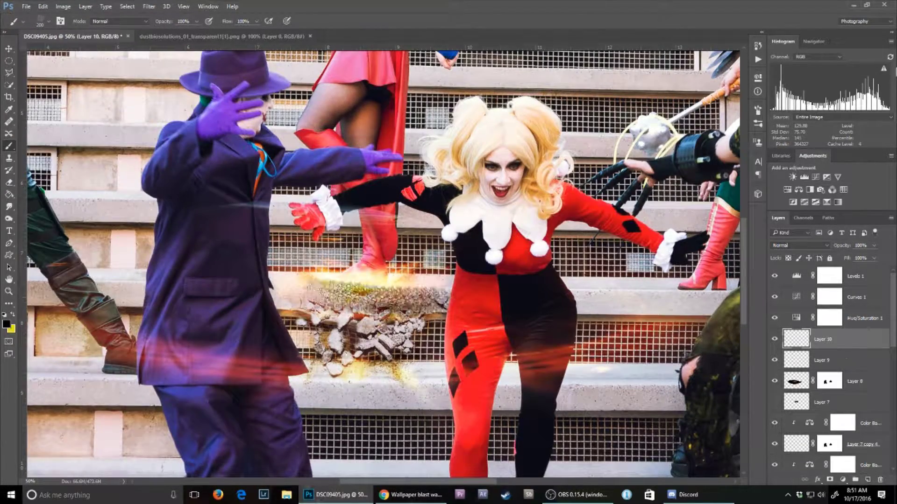
{"action": "key", "text": "ctrl+shift+alt+n"}
{"action": "left_click", "coordinate": [48, 22]}
{"action": "left_click", "coordinate": [29, 301]}
{"action": "left_click", "coordinate": [280, 280]}
Give the dust layer Inner Bevel, Colour Overlay and Stroke layer effects.
{"action": "right_click", "coordinate": [822, 339]}
{"action": "left_click", "coordinate": [794, 124]}
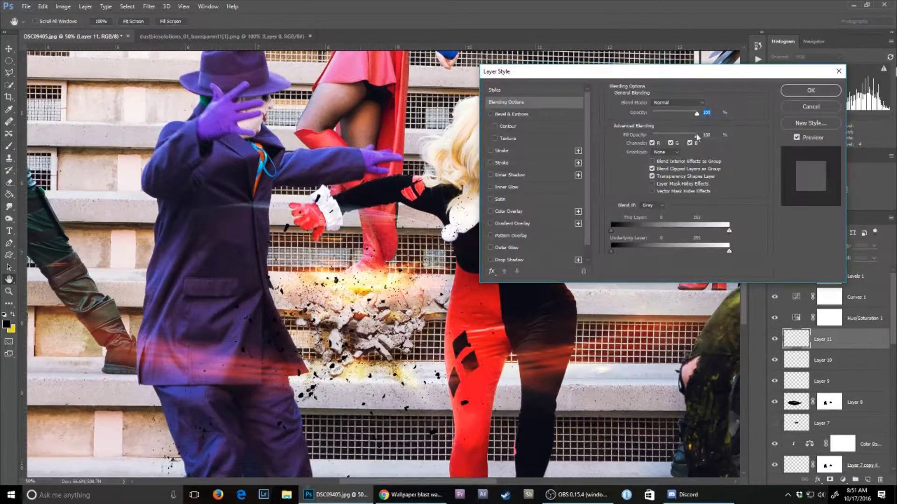
{"action": "left_click", "coordinate": [512, 114]}
{"action": "left_click", "coordinate": [508, 212]}
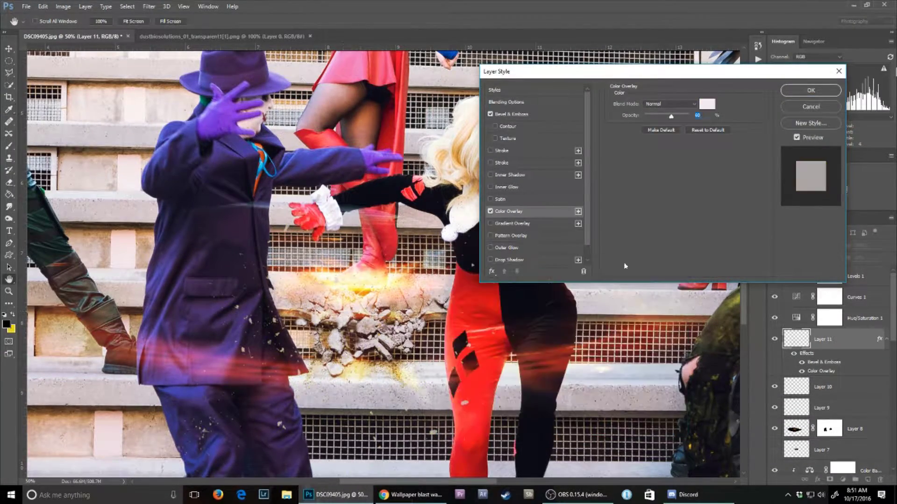
{"action": "left_click", "coordinate": [542, 115]}
{"action": "left_click", "coordinate": [490, 151]}
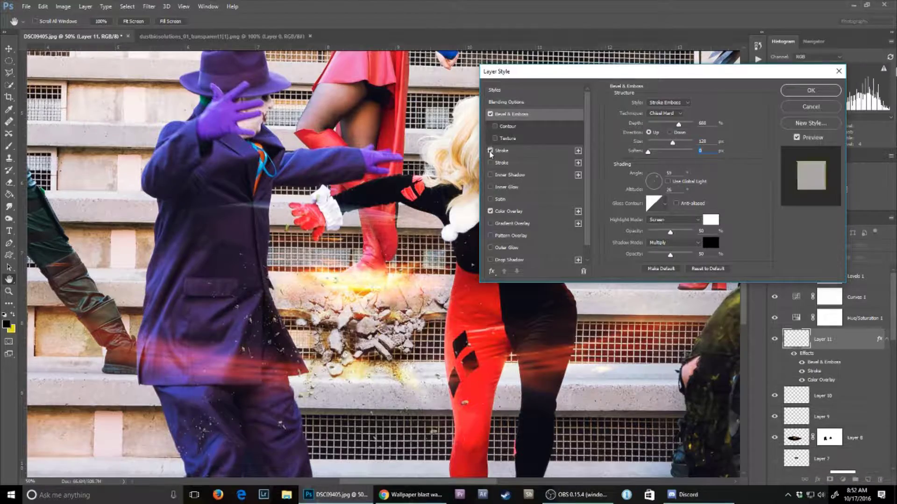
{"action": "left_click", "coordinate": [674, 116]}
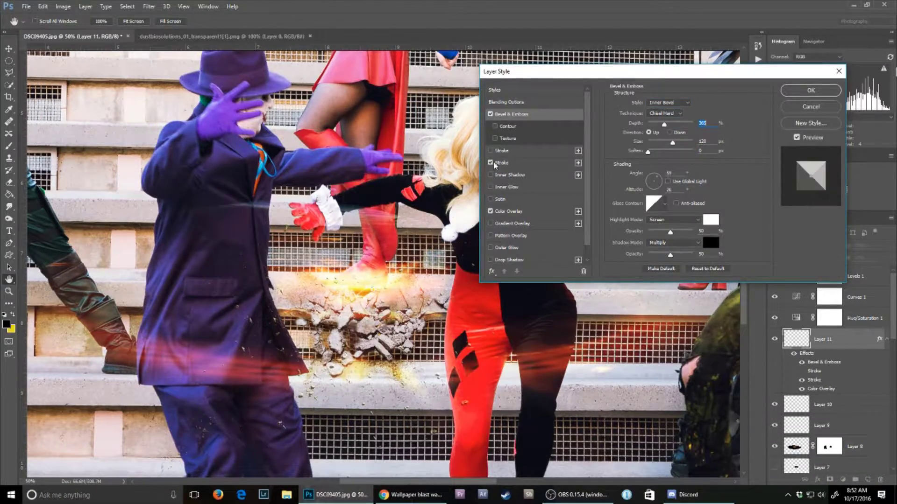
{"action": "key", "text": "Return"}
Fit the whole image on screen and select the large spatter brush preset.
{"action": "key", "text": "z"}
{"action": "key", "text": "ctrl+0"}
{"action": "key", "text": "b"}
{"action": "left_click", "coordinate": [46, 21]}
{"action": "double_click", "coordinate": [70, 296]}
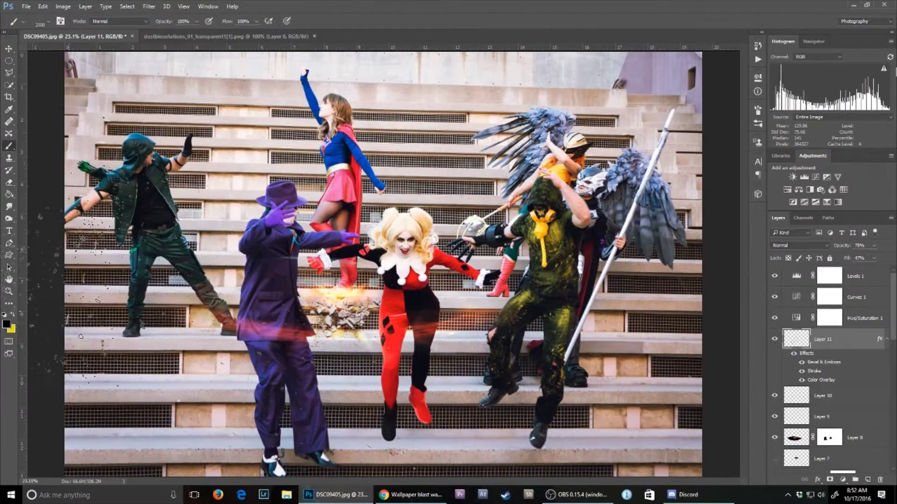
Browse the Filter menu without applying any filter.
{"action": "left_click", "coordinate": [148, 6]}
{"action": "left_click", "coordinate": [90, 163]}
{"action": "key", "text": "Escape"}
{"action": "left_click", "coordinate": [148, 7]}
{"action": "left_click", "coordinate": [89, 170]}
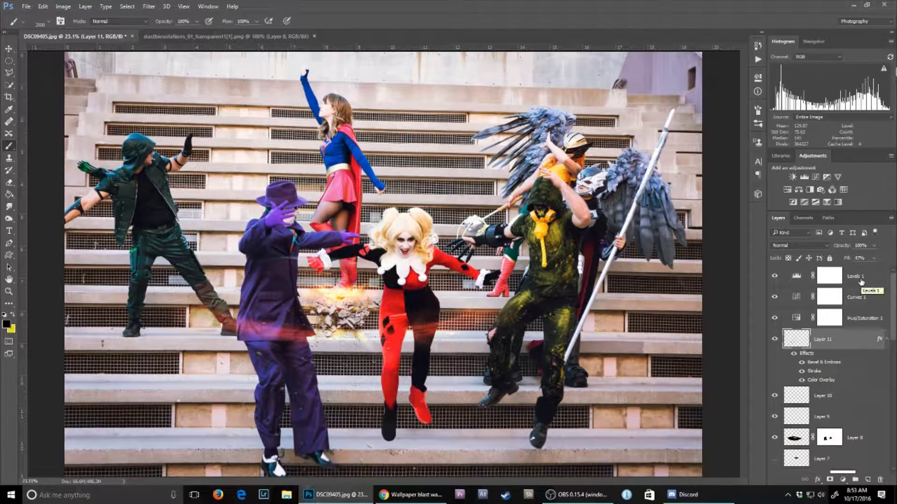
Merge the selected glowing particle layers and try Soft Light and Color blend modes.
{"action": "left_click", "coordinate": [858, 277]}
{"action": "scroll", "coordinate": [841, 350], "scroll_direction": "down", "scroll_amount": 2}
{"action": "left_click", "coordinate": [855, 457], "text": "shift"}
{"action": "right_click", "coordinate": [858, 327]}
{"action": "left_click", "coordinate": [753, 339]}
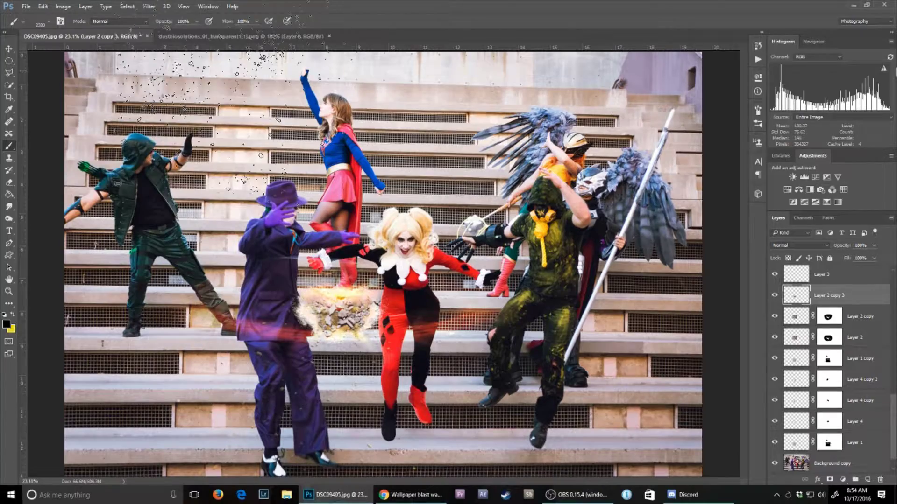
{"action": "left_click", "coordinate": [802, 245]}
{"action": "left_click", "coordinate": [780, 343]}
{"action": "left_click", "coordinate": [801, 244]}
{"action": "left_click", "coordinate": [775, 421]}
Undo the merge, hide Layer 4 copy 3, and merge the particle copies into Layer 2 copy 3.
{"action": "key", "text": "z"}
{"action": "left_click", "coordinate": [335, 283]}
{"action": "left_click", "coordinate": [757, 46]}
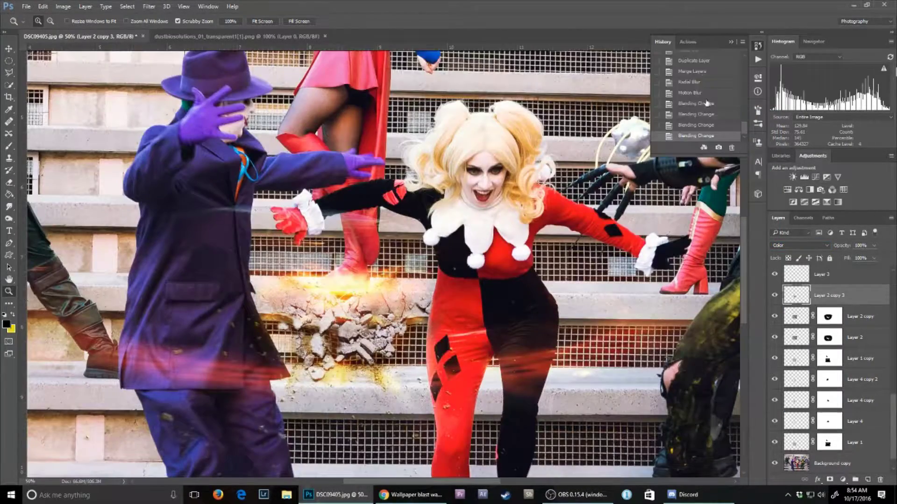
{"action": "left_click", "coordinate": [694, 60]}
{"action": "left_click", "coordinate": [775, 400]}
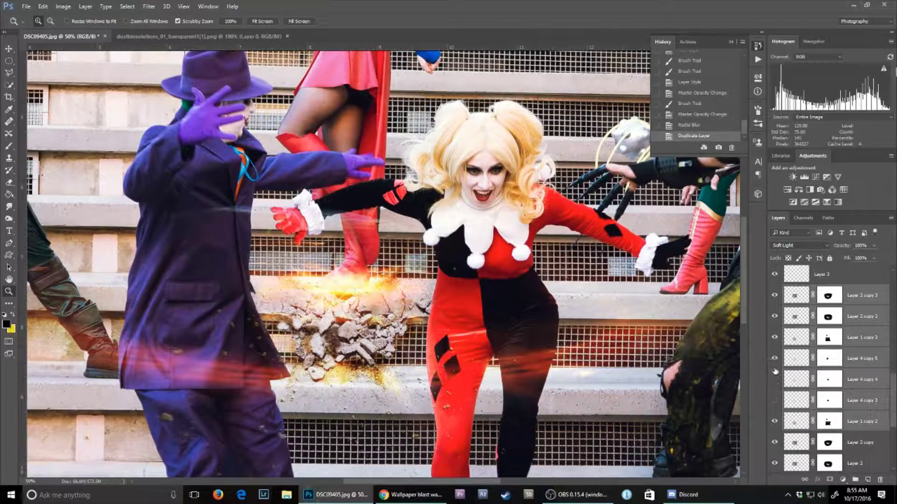
{"action": "left_click", "coordinate": [775, 379]}
{"action": "key", "text": "ctrl+e"}
Apply Motion Blur streaks and a Radial Blur to the merged particle layer.
{"action": "left_click", "coordinate": [148, 6]}
{"action": "left_click", "coordinate": [86, 220]}
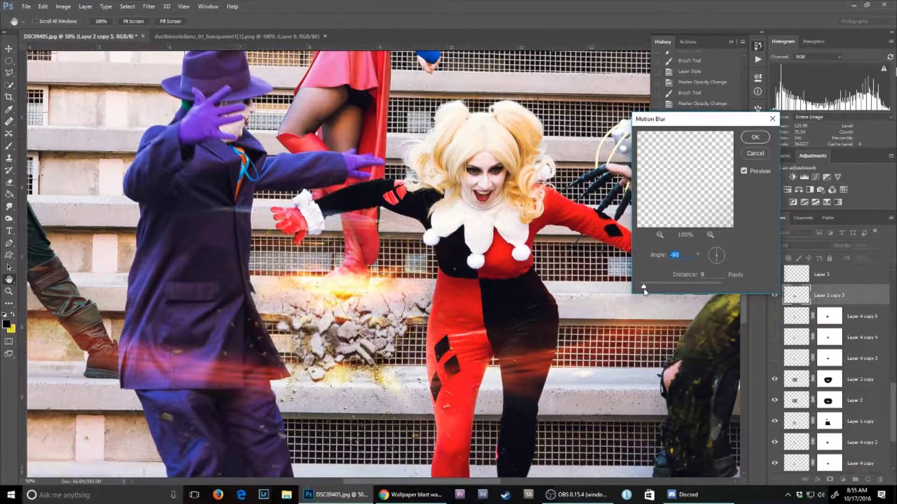
{"action": "key", "text": "Return"}
{"action": "key", "text": "z"}
{"action": "key", "text": "ctrl+0"}
{"action": "left_click", "coordinate": [148, 6]}
{"action": "left_click", "coordinate": [86, 196]}
{"action": "left_click", "coordinate": [479, 146]}
Reposition the blurred particle layer, cancelling further Radial Blur attempts, and select Levels 1.
{"action": "left_click", "coordinate": [148, 6]}
{"action": "left_click", "coordinate": [86, 196]}
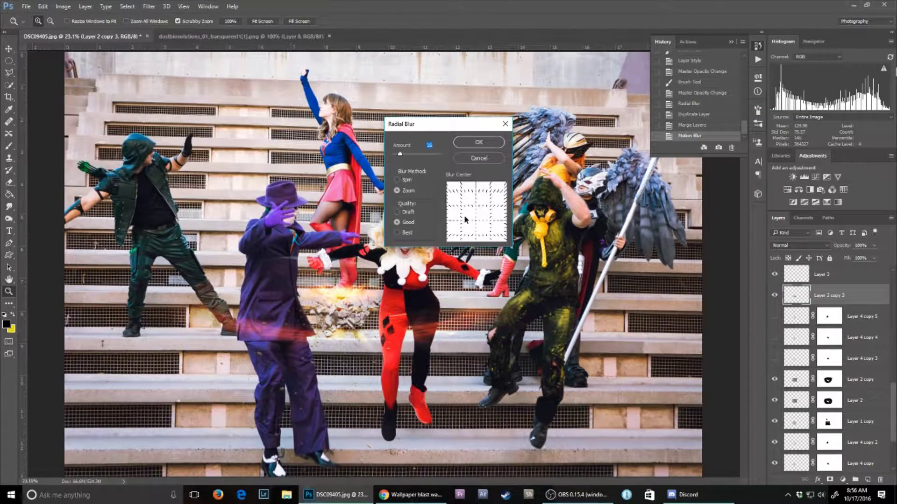
{"action": "left_click", "coordinate": [479, 158]}
{"action": "key", "text": "v"}
{"action": "left_click_drag", "start_coordinate": [346, 299], "coordinate": [415, 261]}
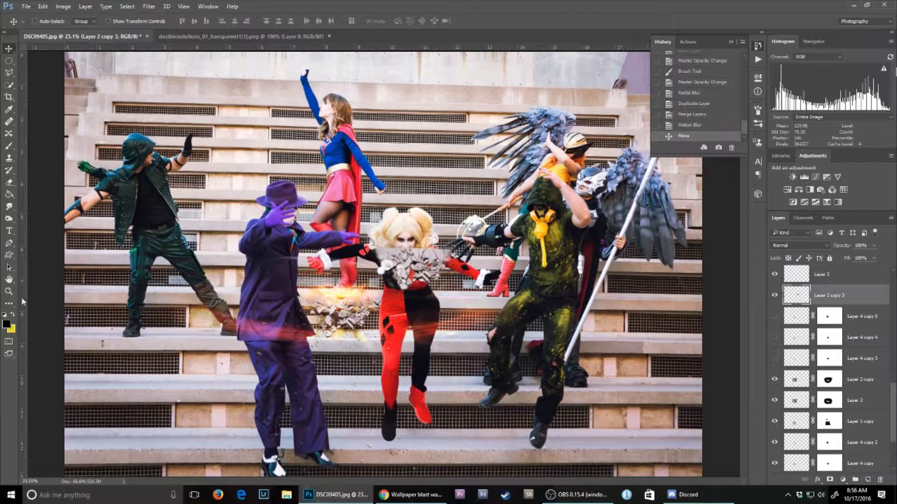
{"action": "key", "text": "ctrl+minus"}
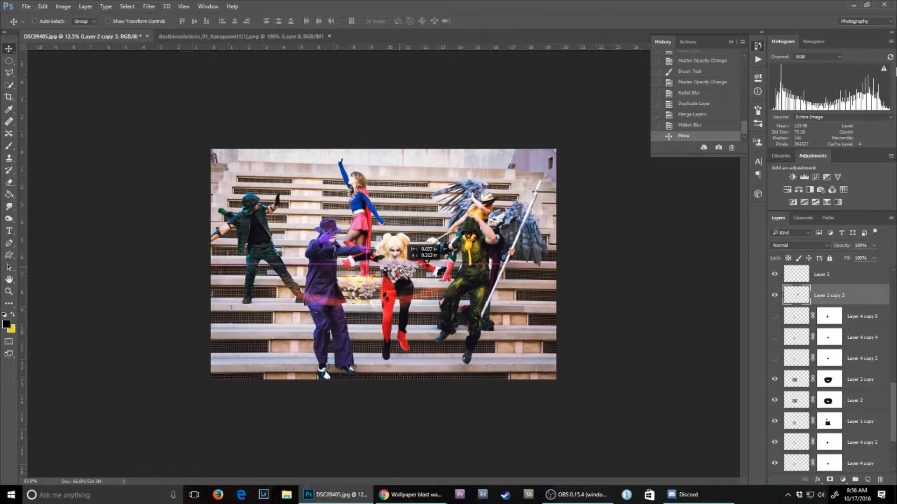
{"action": "left_click", "coordinate": [149, 6]}
{"action": "left_click", "coordinate": [86, 195]}
{"action": "left_click", "coordinate": [478, 159]}
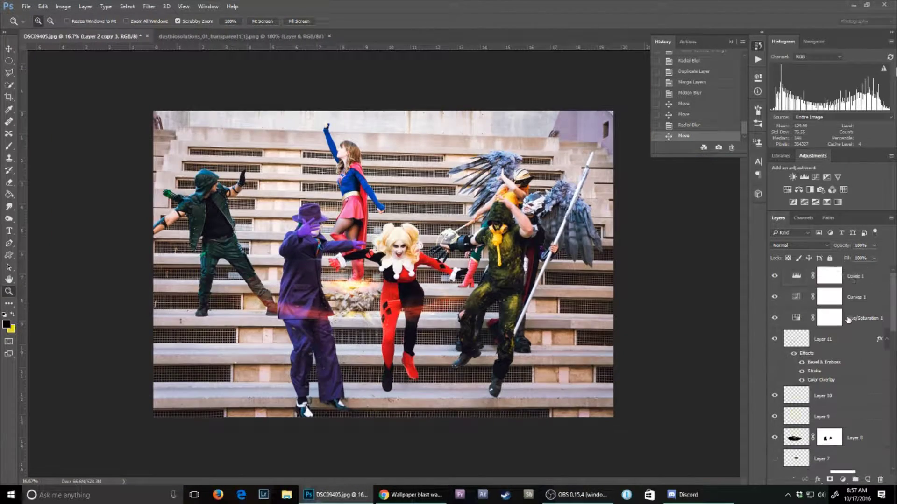
{"action": "left_click", "coordinate": [853, 280]}
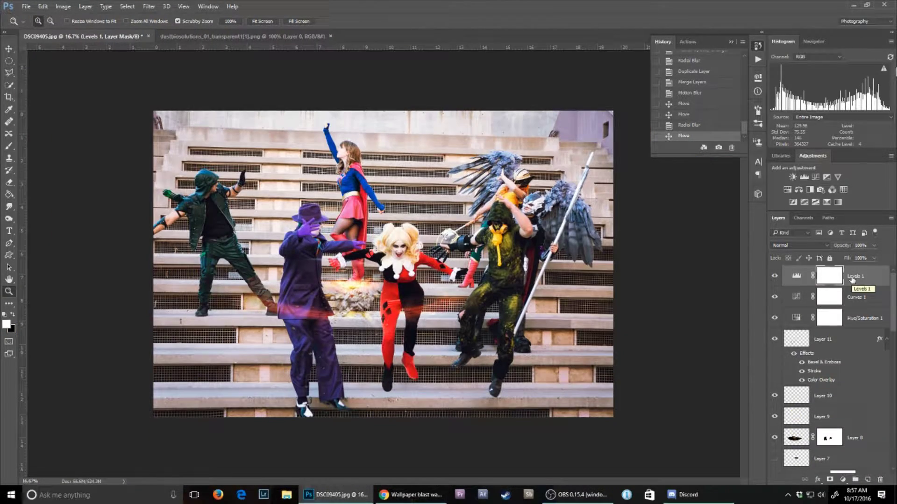
Add an orange-to-purple Gradient Fill layer in Soft Light at 33% opacity.
{"action": "left_click", "coordinate": [843, 480]}
{"action": "left_click", "coordinate": [844, 480]}
{"action": "left_click", "coordinate": [855, 299]}
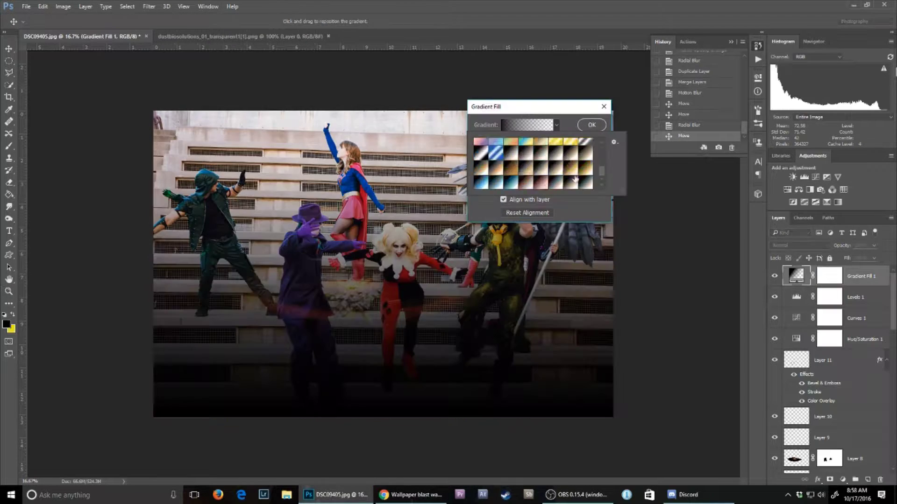
{"action": "left_click", "coordinate": [534, 166]}
{"action": "left_click", "coordinate": [590, 125]}
{"action": "left_click", "coordinate": [799, 246]}
{"action": "left_click", "coordinate": [789, 343]}
{"action": "left_click", "coordinate": [874, 246]}
{"action": "left_click_drag", "start_coordinate": [874, 257], "coordinate": [839, 258]}
Add a new empty layer, cancel a trial filter, and discard the stamped Layer 12.
{"action": "key", "text": "ctrl+shift+alt+n"}
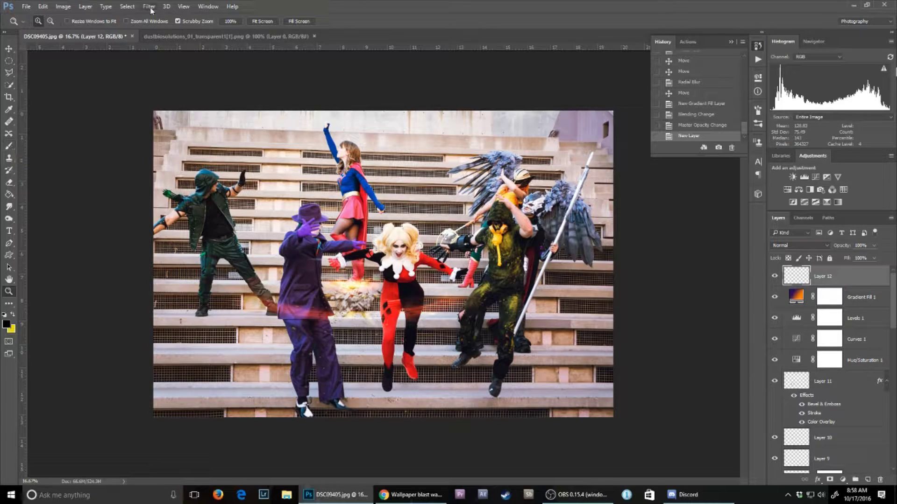
{"action": "left_click", "coordinate": [148, 8]}
{"action": "left_click", "coordinate": [201, 178]}
{"action": "key", "text": "Escape"}
{"action": "key", "text": "ctrl+shift+alt+e"}
{"action": "left_click_drag", "start_coordinate": [873, 276], "coordinate": [880, 479]}
{"action": "left_click", "coordinate": [843, 480]}
Render a lens flare on a fill layer and blend it in Screen mode.
{"action": "left_click", "coordinate": [149, 7]}
{"action": "left_click", "coordinate": [146, 217]}
{"action": "left_click", "coordinate": [457, 187]}
{"action": "left_click", "coordinate": [511, 118]}
{"action": "left_click", "coordinate": [800, 245]}
{"action": "left_click", "coordinate": [794, 323]}
{"action": "key", "text": "Up"}
Replace the colour fill layer with a black layer and stretch the flare in perspective.
{"action": "key", "text": "Delete"}
{"action": "left_click", "coordinate": [149, 6]}
{"action": "left_click", "coordinate": [800, 245]}
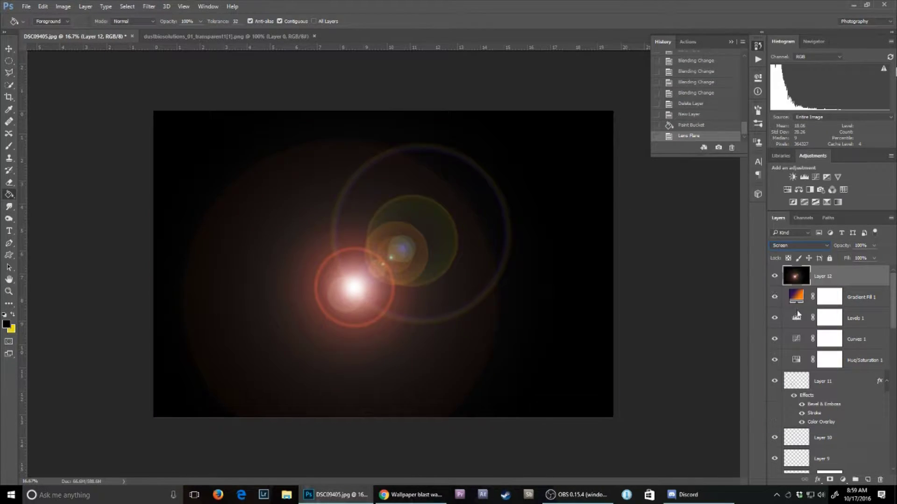
{"action": "key", "text": "ctrl+t"}
{"action": "right_click", "coordinate": [482, 323]}
{"action": "left_click_drag", "start_coordinate": [613, 417], "coordinate": [738, 412]}
{"action": "right_click", "coordinate": [460, 310]}
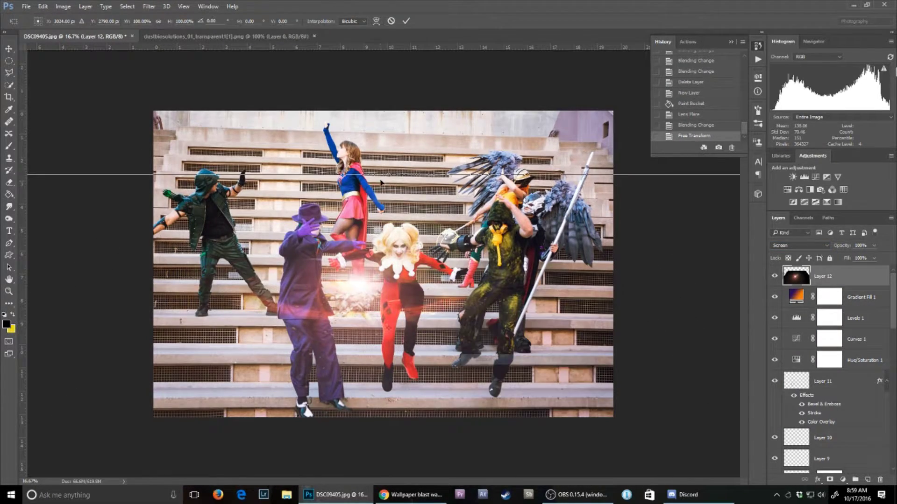
{"action": "left_click", "coordinate": [472, 324]}
{"action": "key", "text": "Return"}
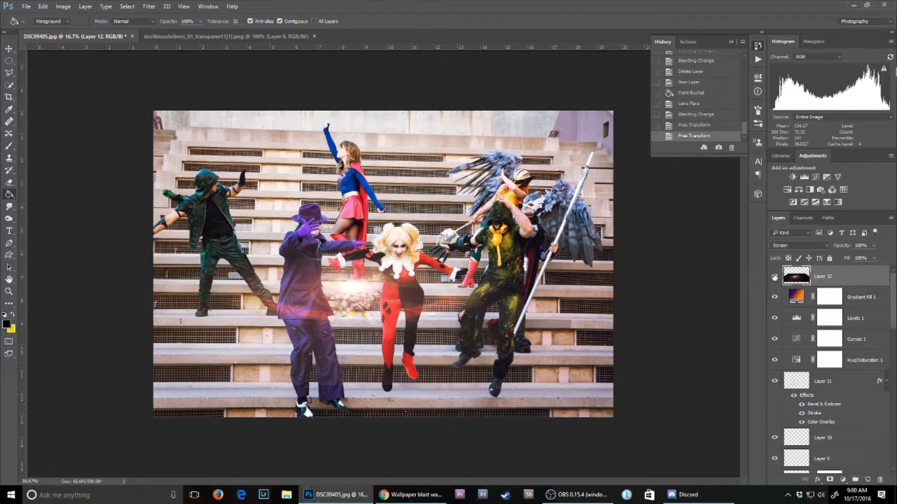
Reshape the flare over the impact point, keep Screen mode, and dim it to 41%.
{"action": "left_click_drag", "start_coordinate": [873, 246], "coordinate": [858, 260]}
{"action": "key", "text": "ctrl+t"}
{"action": "left_click_drag", "start_coordinate": [355, 280], "coordinate": [346, 266]}
{"action": "key", "text": "Return"}
{"action": "key", "text": "v"}
{"action": "left_click", "coordinate": [818, 246]}
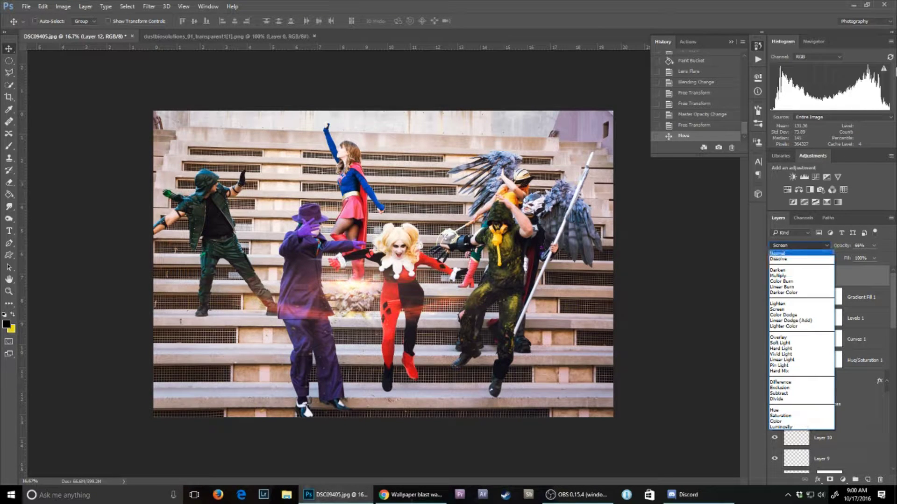
{"action": "key", "text": "Escape"}
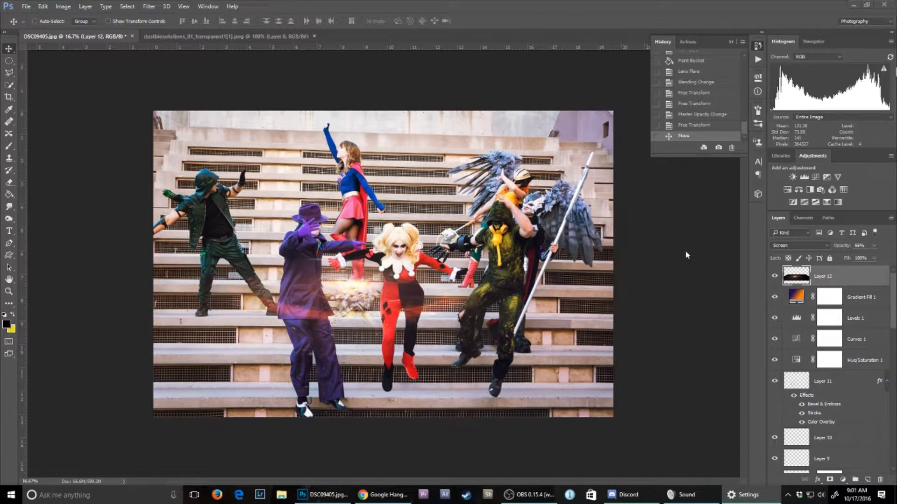
{"action": "left_click_drag", "start_coordinate": [874, 245], "coordinate": [863, 259]}
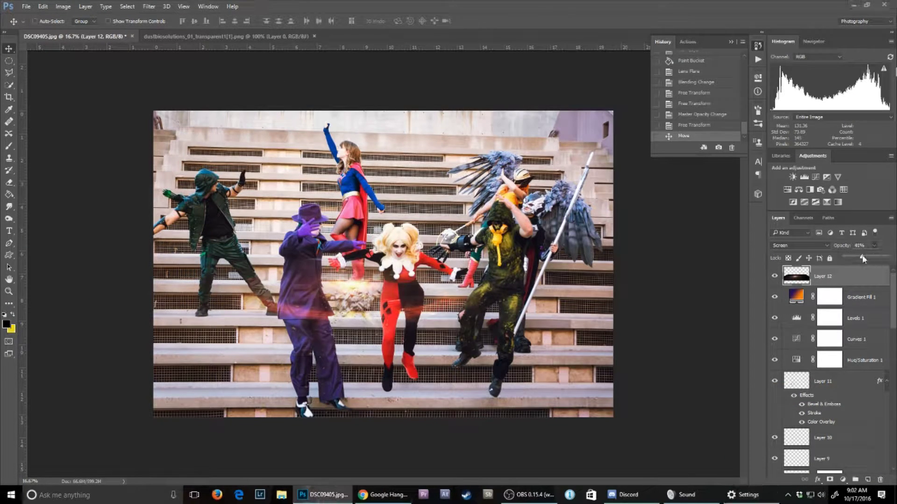
Paint soft orange glow over the top-left on a new layer, blended in Soft Light at lower opacity.
{"action": "left_click", "coordinate": [9, 146]}
{"action": "left_click", "coordinate": [7, 324]}
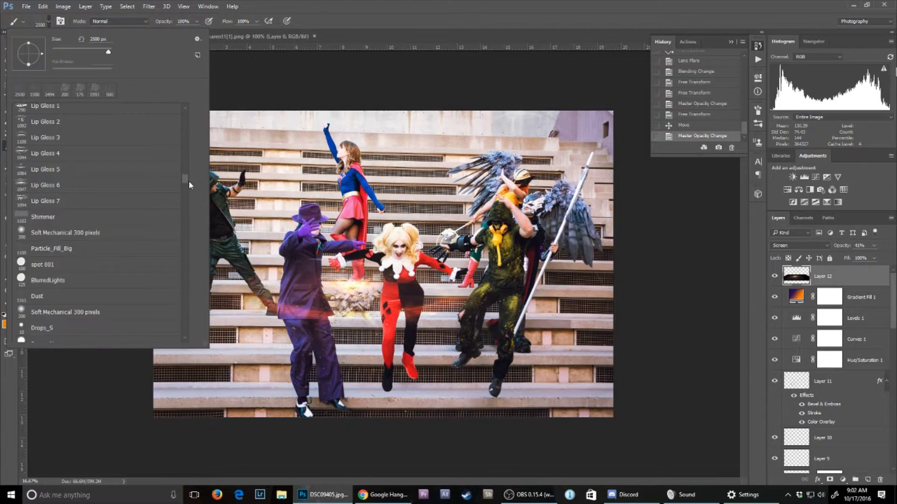
{"action": "key", "text": "bracketright"}
{"action": "key", "text": "bracketright"}
{"action": "key", "text": "bracketright"}
{"action": "key", "text": "ctrl+shift+alt+n"}
{"action": "left_click_drag", "start_coordinate": [243, 140], "coordinate": [178, 112]}
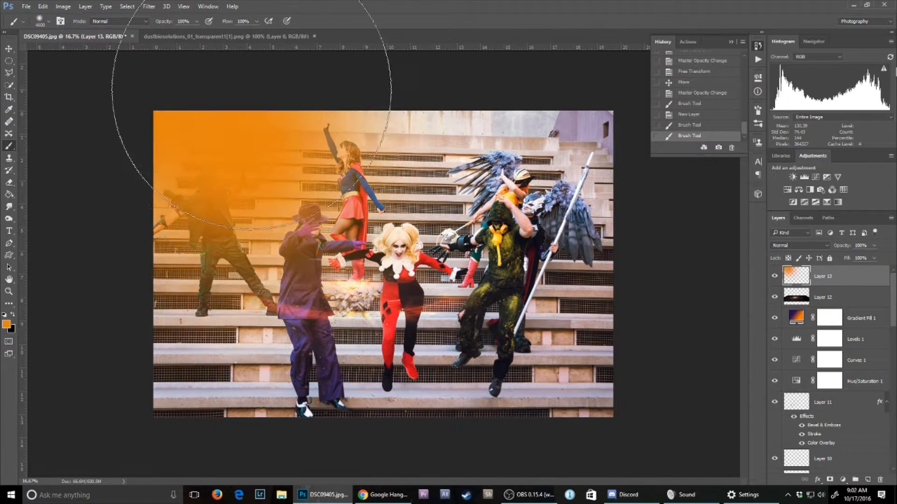
{"action": "mouse_move", "coordinate": [250, 89]}
{"action": "left_mouse_down"}
{"action": "mouse_move", "coordinate": [280, 198]}
{"action": "mouse_move", "coordinate": [206, 243]}
{"action": "left_mouse_up"}
{"action": "left_click", "coordinate": [800, 245]}
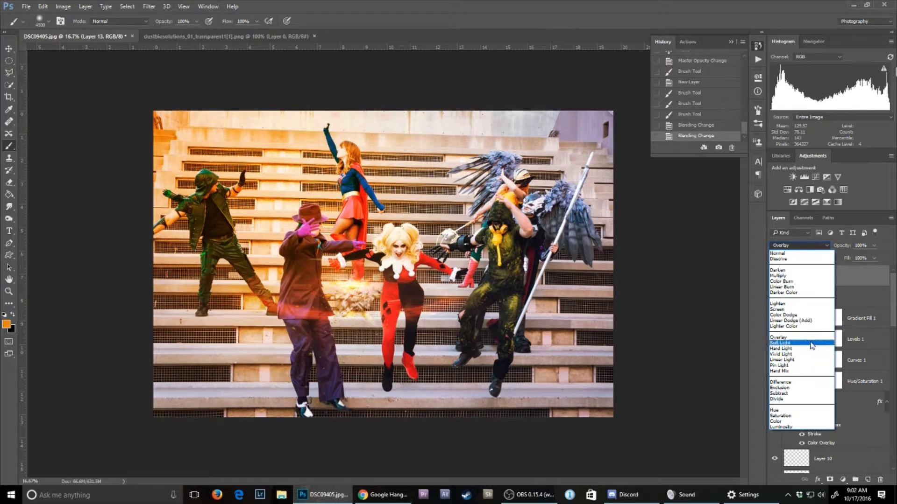
{"action": "left_click", "coordinate": [799, 344]}
{"action": "left_click_drag", "start_coordinate": [874, 245], "coordinate": [844, 260]}
Try an orange solid colour fill layer in Hard Light at 3%, then delete it.
{"action": "left_click", "coordinate": [842, 480]}
{"action": "left_click", "coordinate": [822, 279]}
{"action": "left_click", "coordinate": [656, 287]}
{"action": "left_click", "coordinate": [800, 245]}
{"action": "left_click", "coordinate": [799, 350]}
{"action": "left_click_drag", "start_coordinate": [874, 258], "coordinate": [832, 271]}
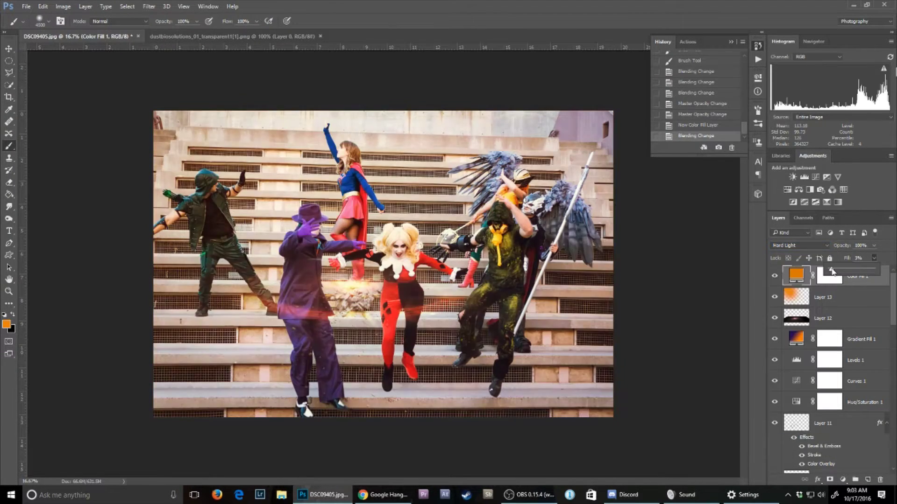
{"action": "key", "text": "Delete"}
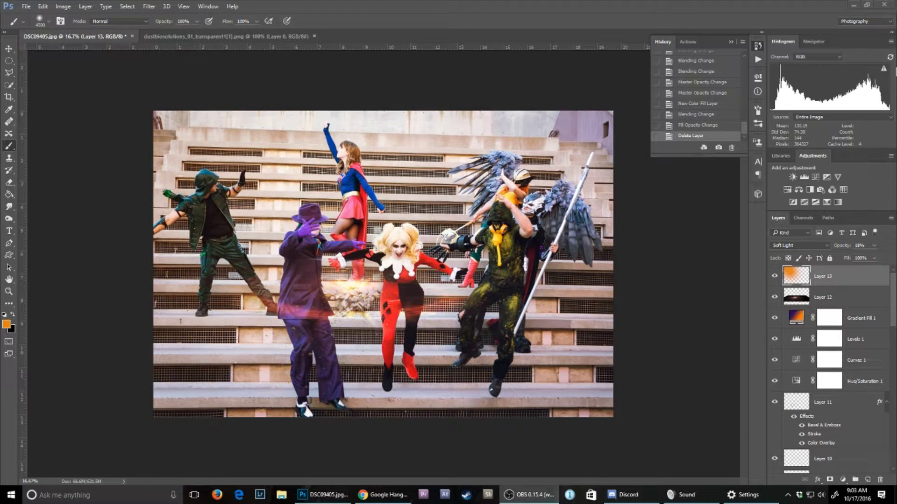
Stamp the visible image and duplicate it into a sharpening layer with reduced contrast, lowering its opacity to 71%.
{"action": "key", "text": "ctrl+shift+alt+e"}
{"action": "key", "text": "ctrl+j"}
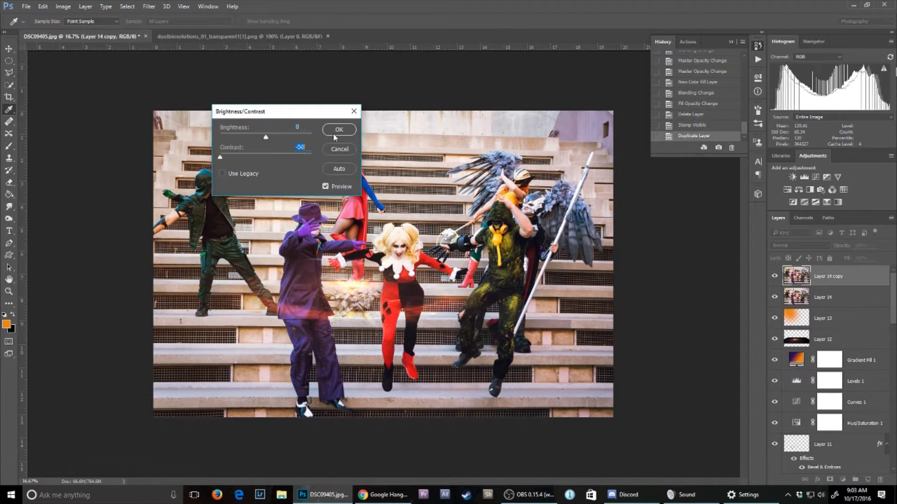
{"action": "key", "text": "Return"}
{"action": "key", "text": "Return"}
{"action": "key", "text": "shift+alt+v"}
{"action": "left_click_drag", "start_coordinate": [865, 260], "coordinate": [861, 258]}
{"action": "left_click", "coordinate": [26, 7]}
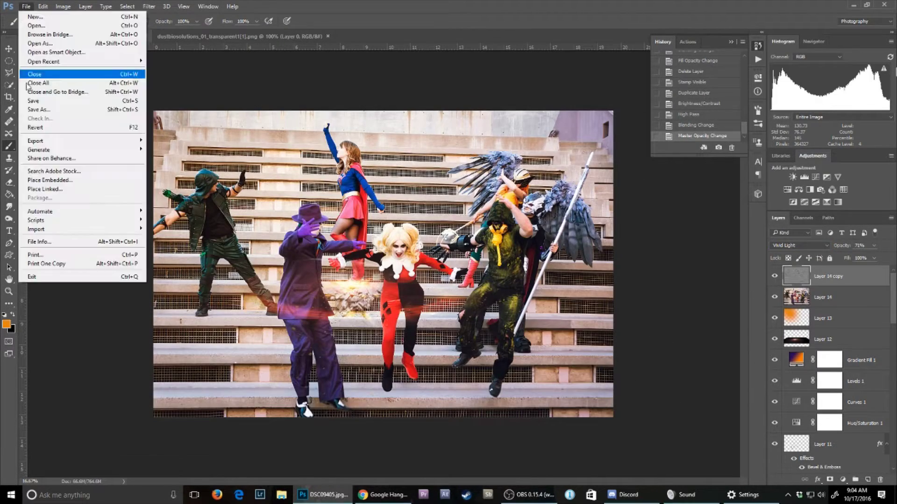
Save a copy of the finished stair composite in JPEG format.
{"action": "left_click", "coordinate": [42, 98]}
{"action": "left_click", "coordinate": [310, 286]}
{"action": "left_click", "coordinate": [702, 444]}
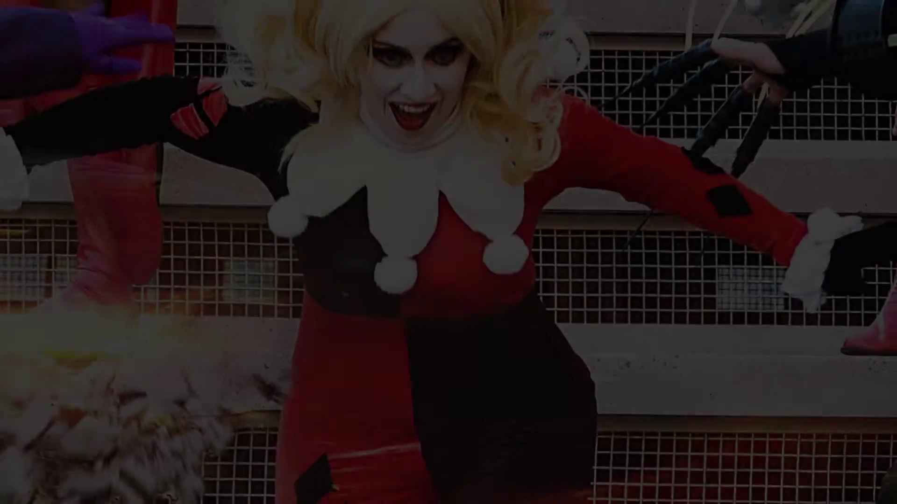